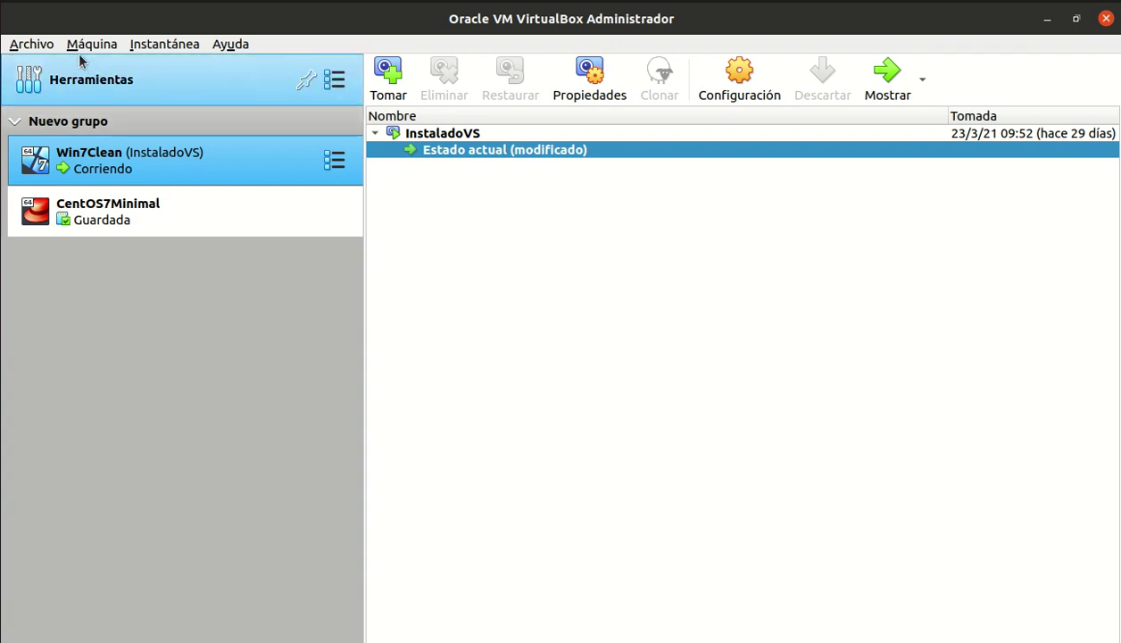
- Name the new machine Centos7MinimalNueva, keeping type Linux and version Red Hat (64-bit)
click(47, 48)
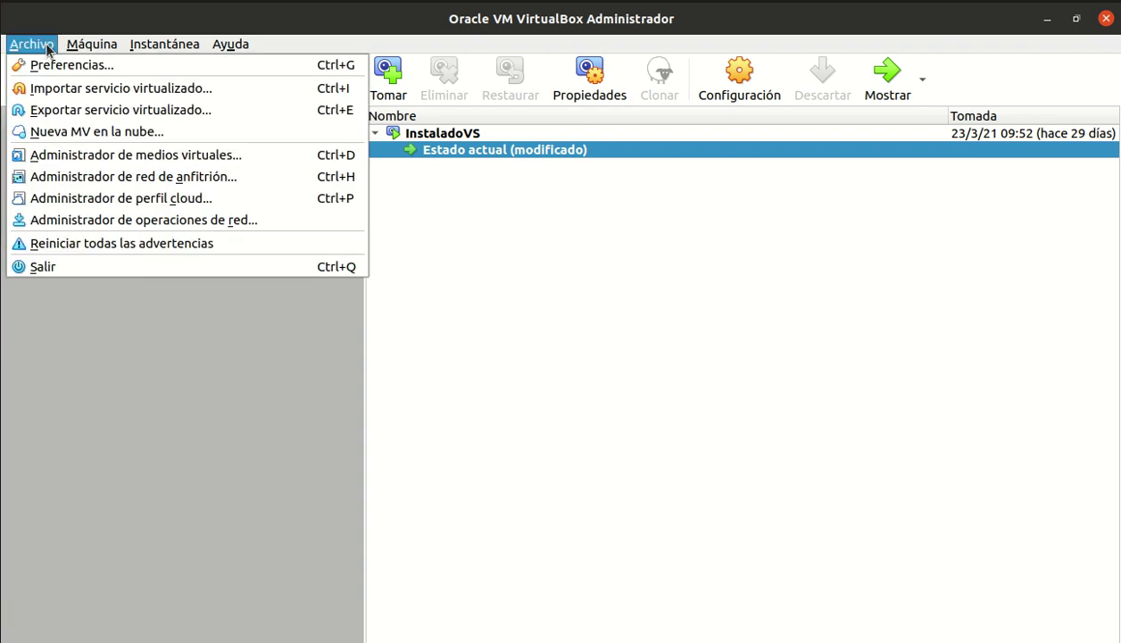
mouse_move(76, 49)
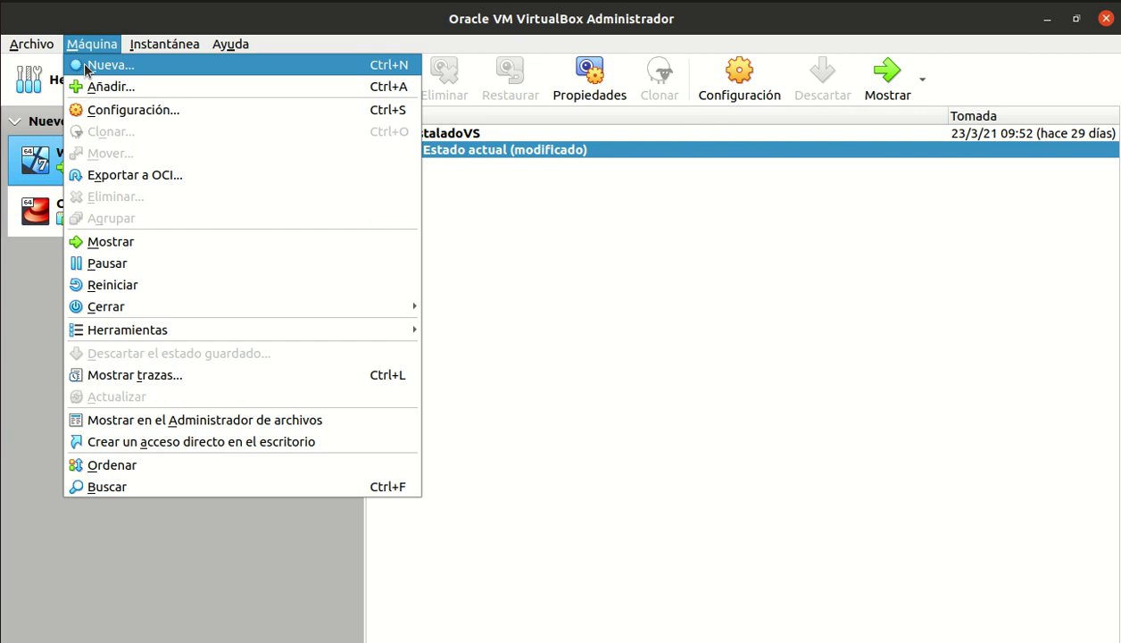
click(86, 66)
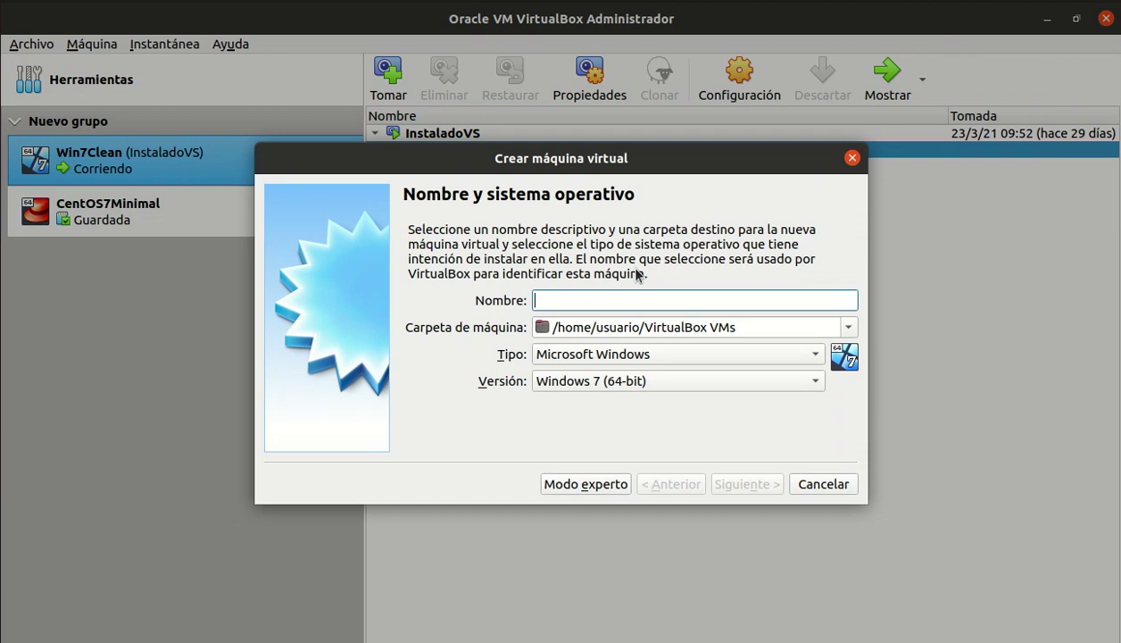
text(Centos)
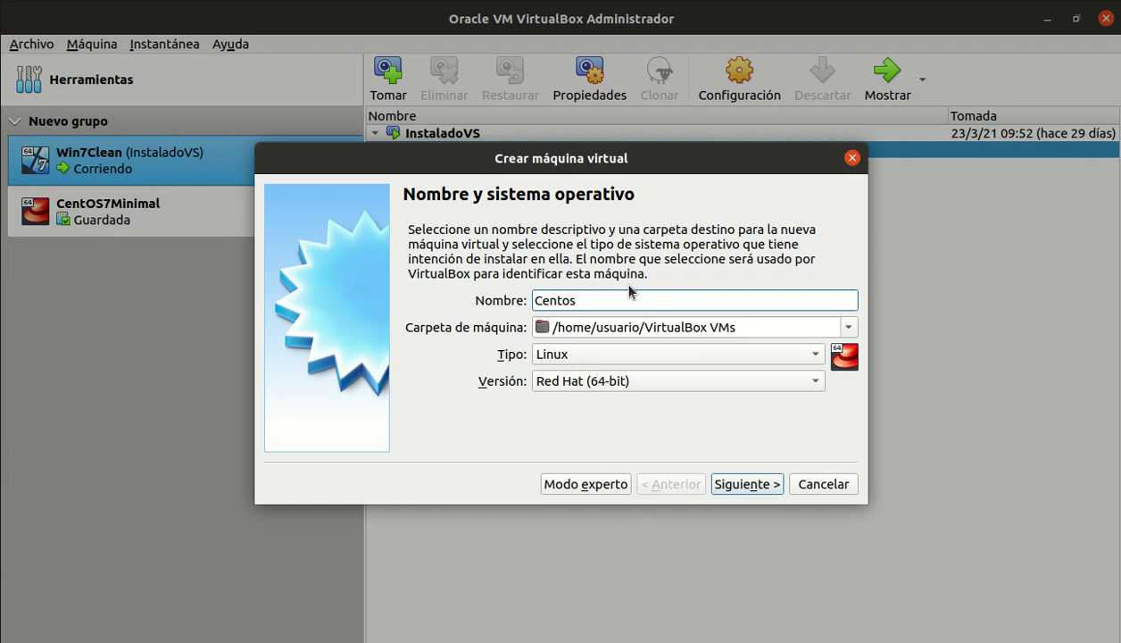
text(7MinimalNueva)
click(629, 354)
click(634, 361)
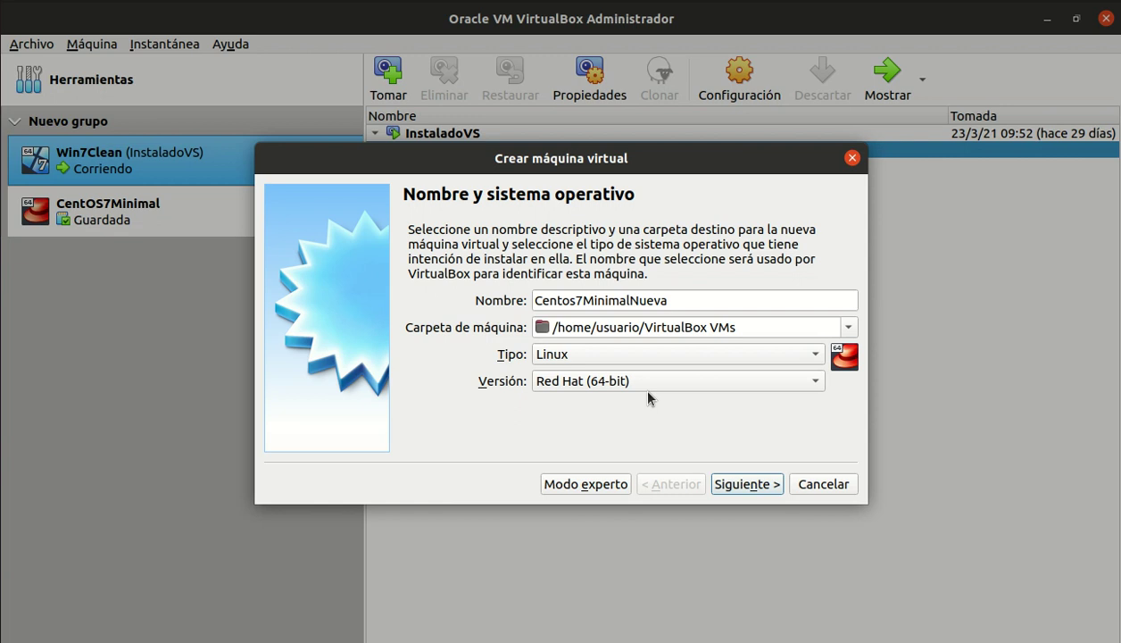
click(766, 326)
drag(766, 326, 533, 327)
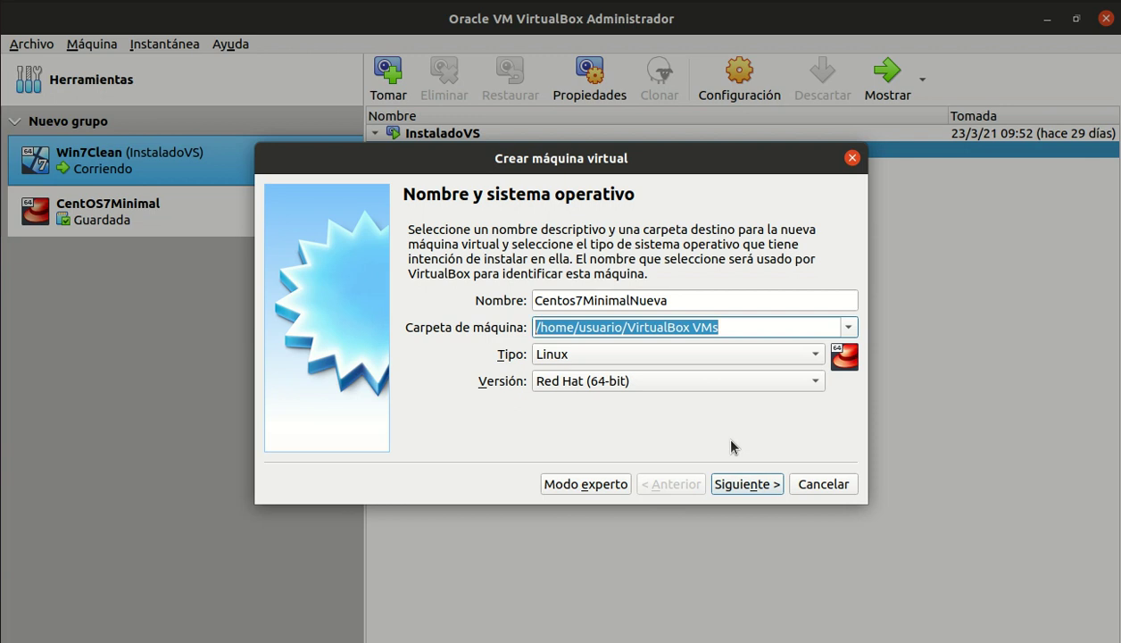
- Allocate 4096 MB of memory to the machine and continue to the hard disk page
click(752, 483)
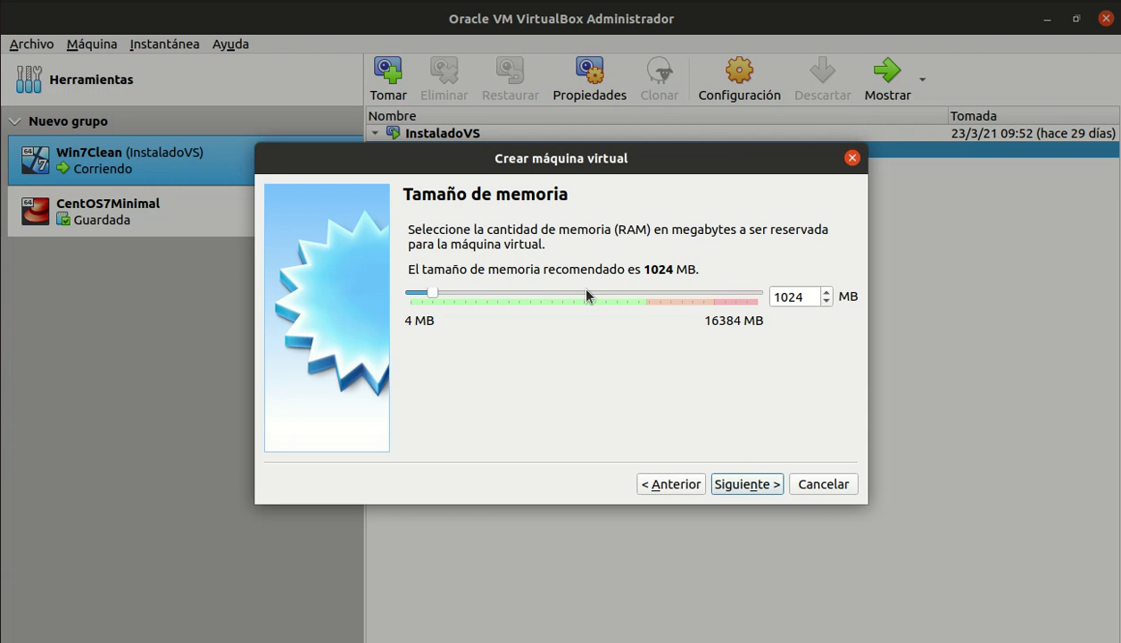
click(513, 291)
click(513, 291)
click(512, 291)
click(512, 292)
click(513, 292)
click(513, 292)
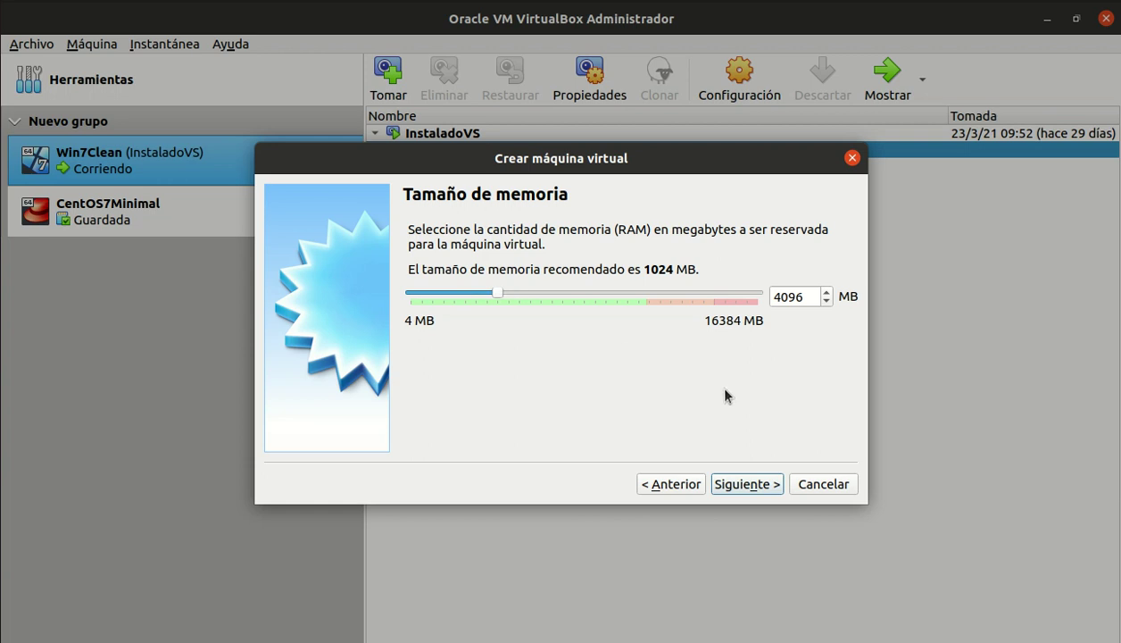
click(743, 483)
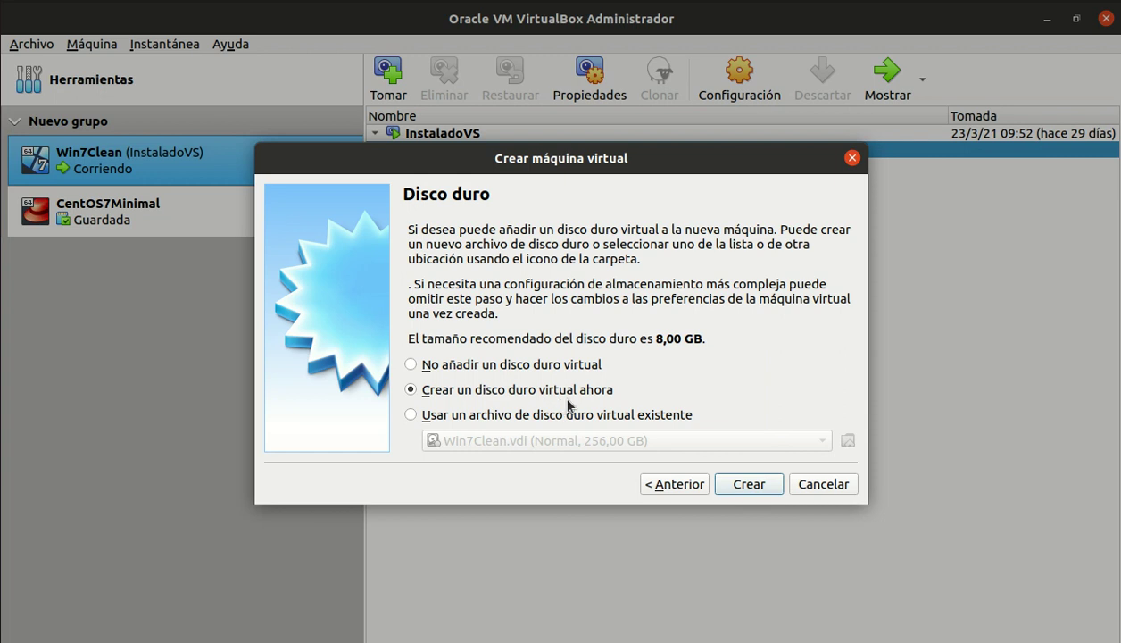
- Create a new dynamically allocated VDI virtual disk sized at 212,89 GB
click(752, 487)
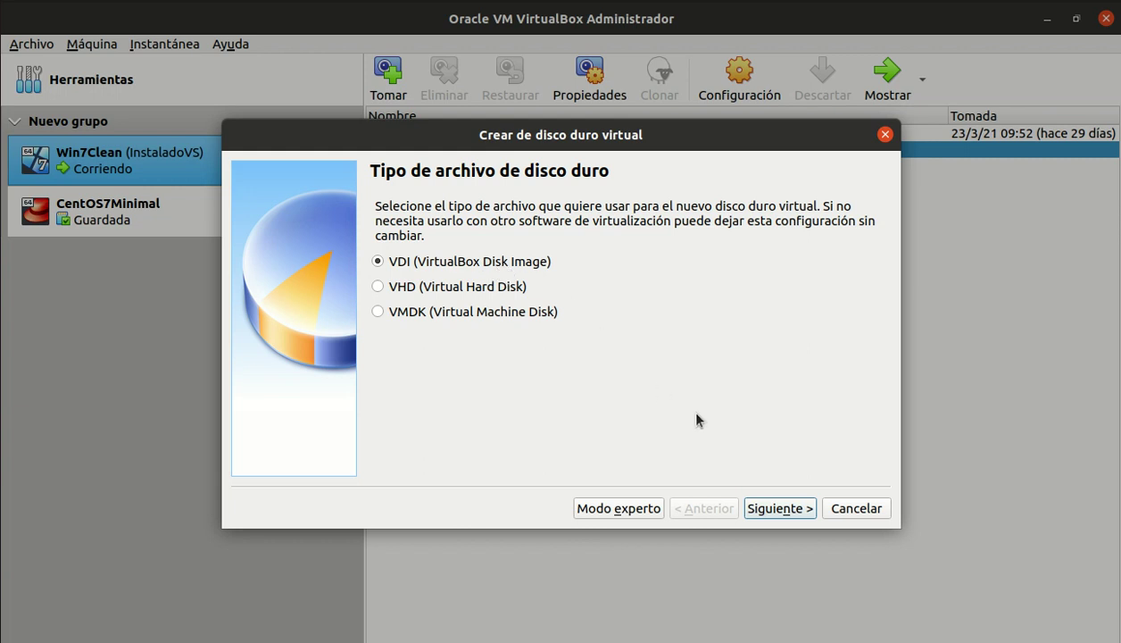
click(779, 508)
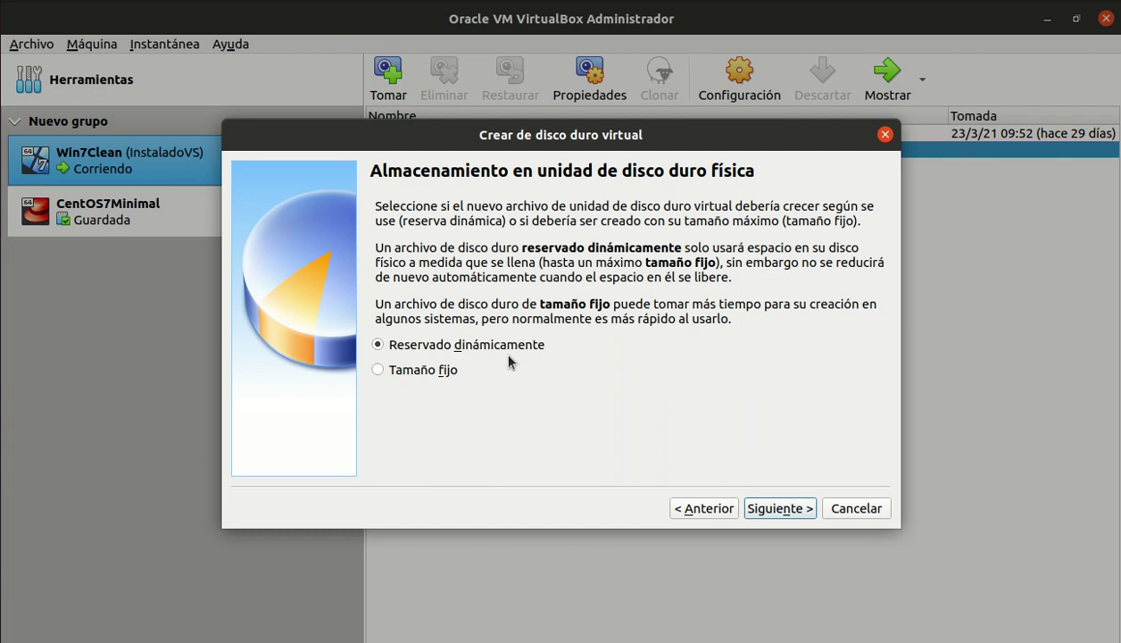
click(778, 510)
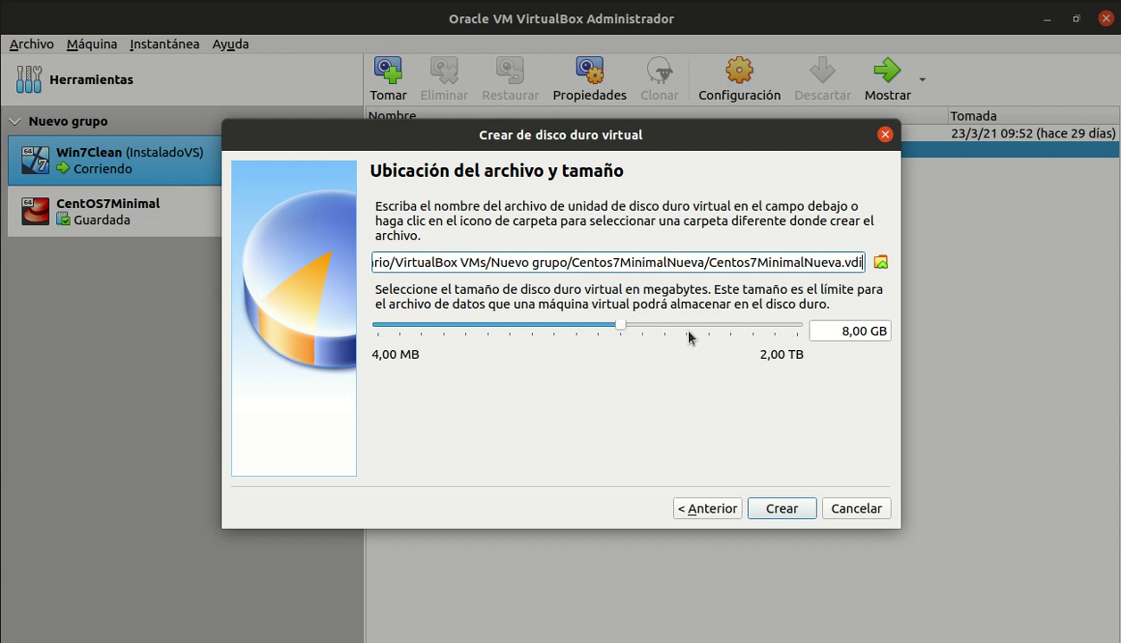
drag(622, 330, 723, 327)
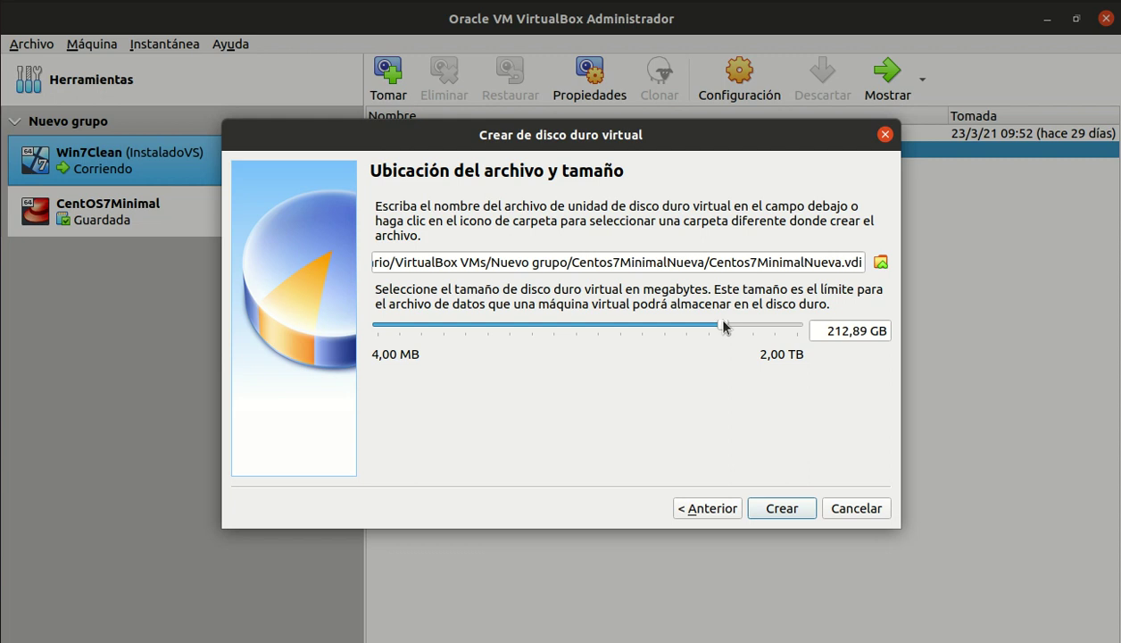
click(792, 509)
- Create the machine and open its General description settings
click(775, 512)
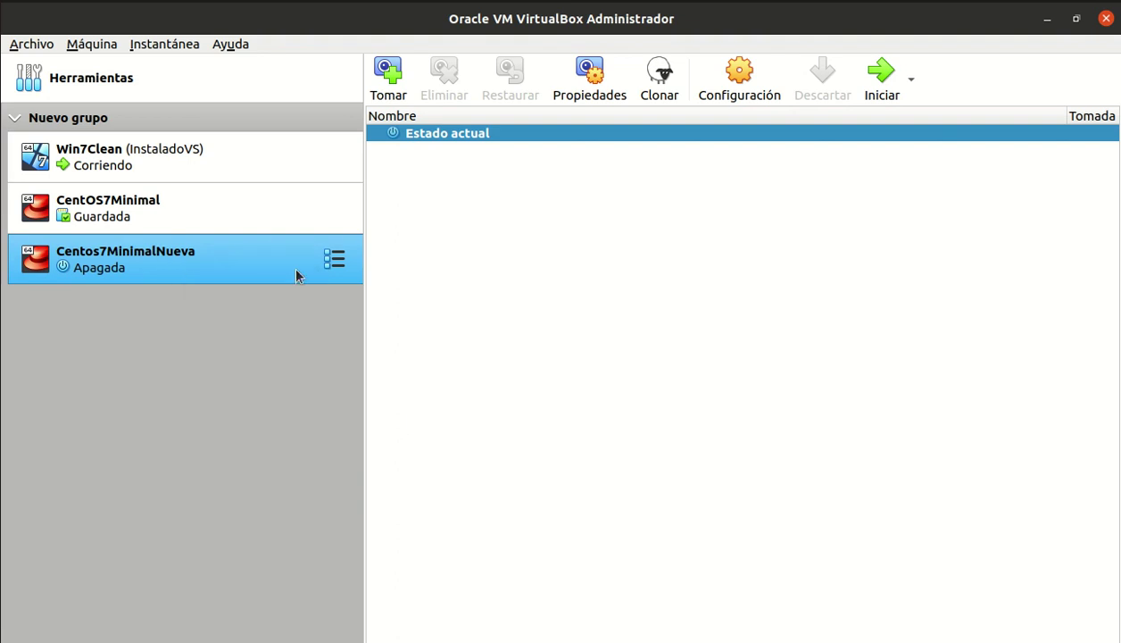
click(734, 86)
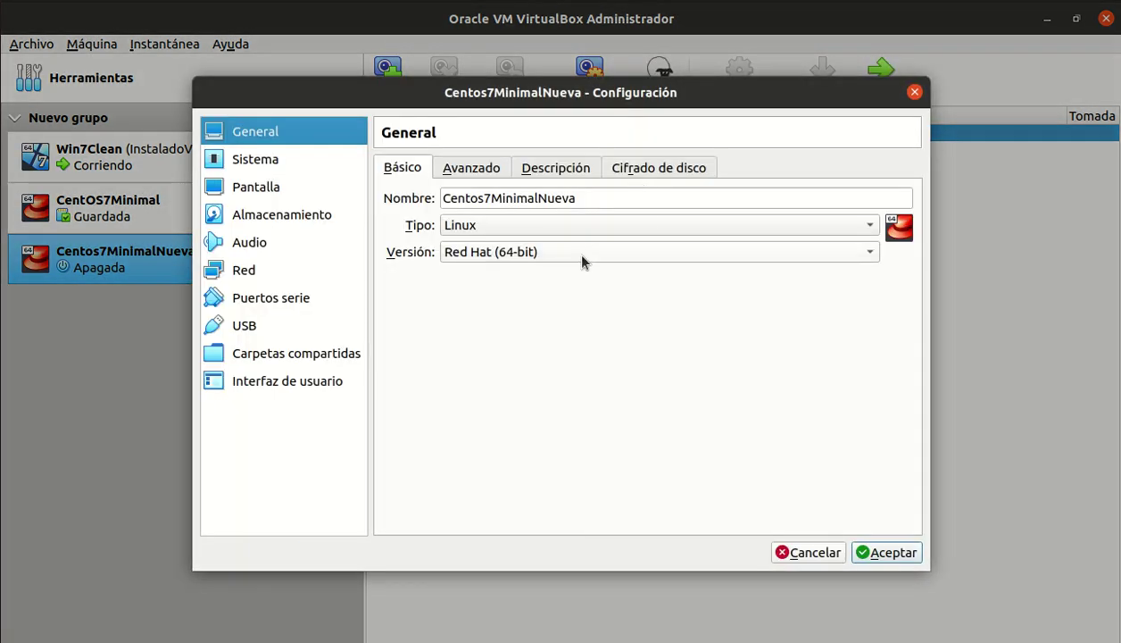
click(449, 168)
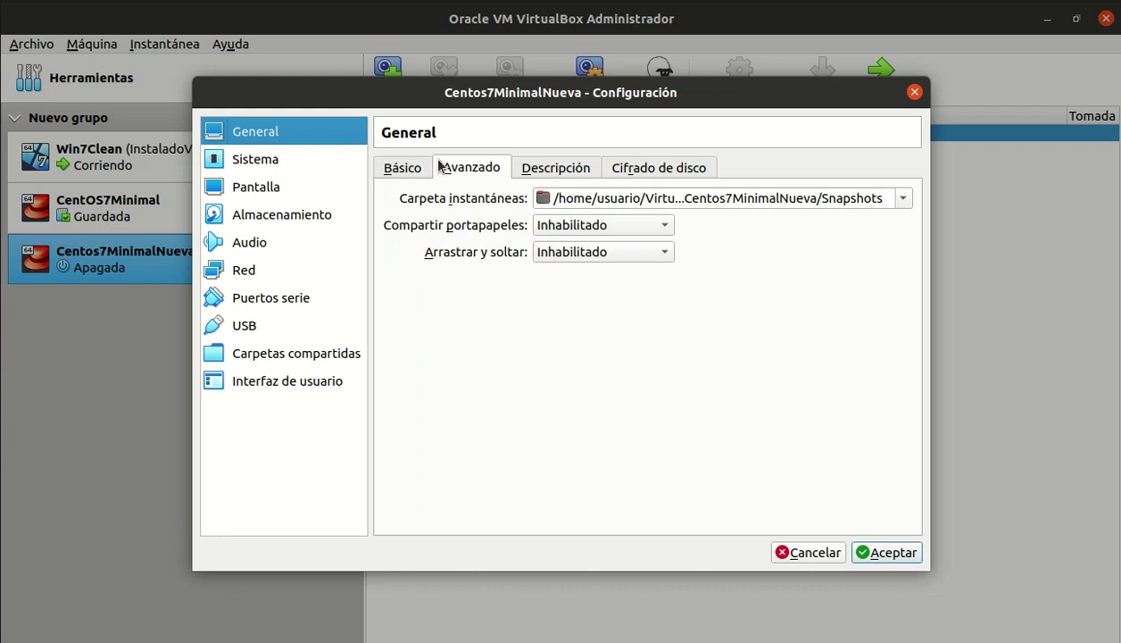
click(528, 168)
- Enter the description 'CentOS7 usuarios: root, administrador' for the machine
click(453, 287)
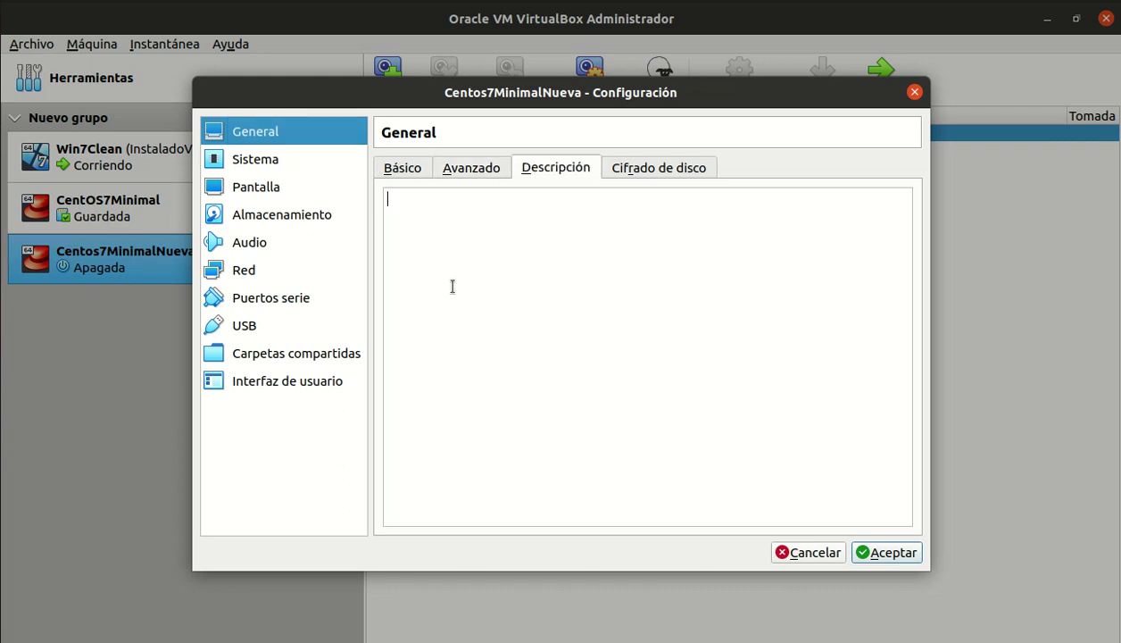
text(Cent)
text(OS7)
text(usuarios:)
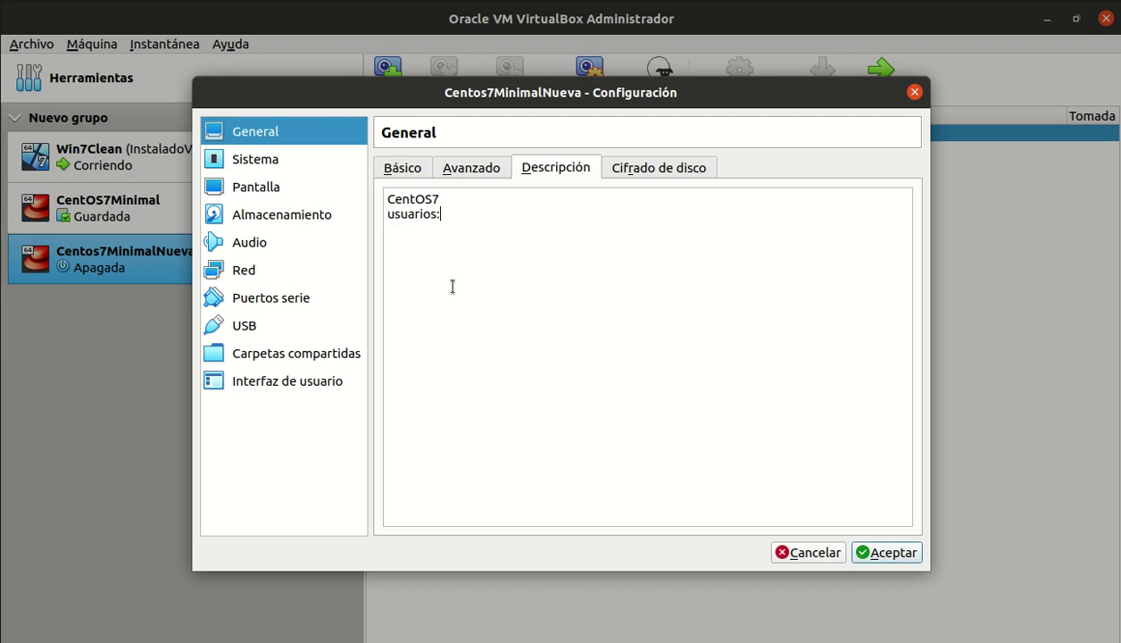
text( root, administramo)
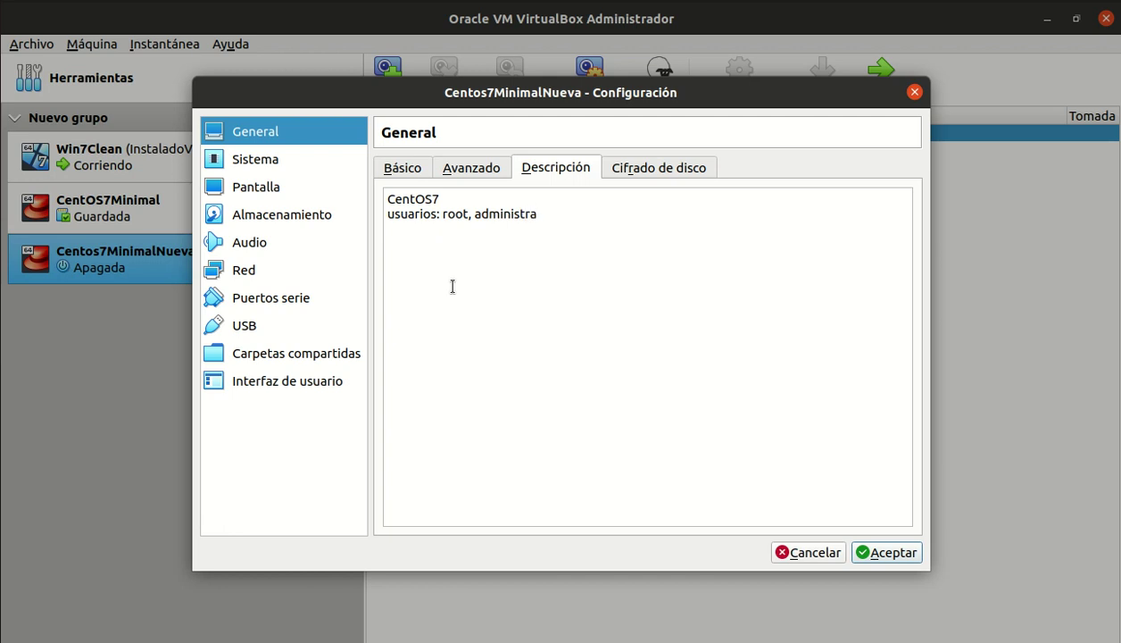
key(BackSpace)
key(BackSpace)
text(dor)
click(263, 163)
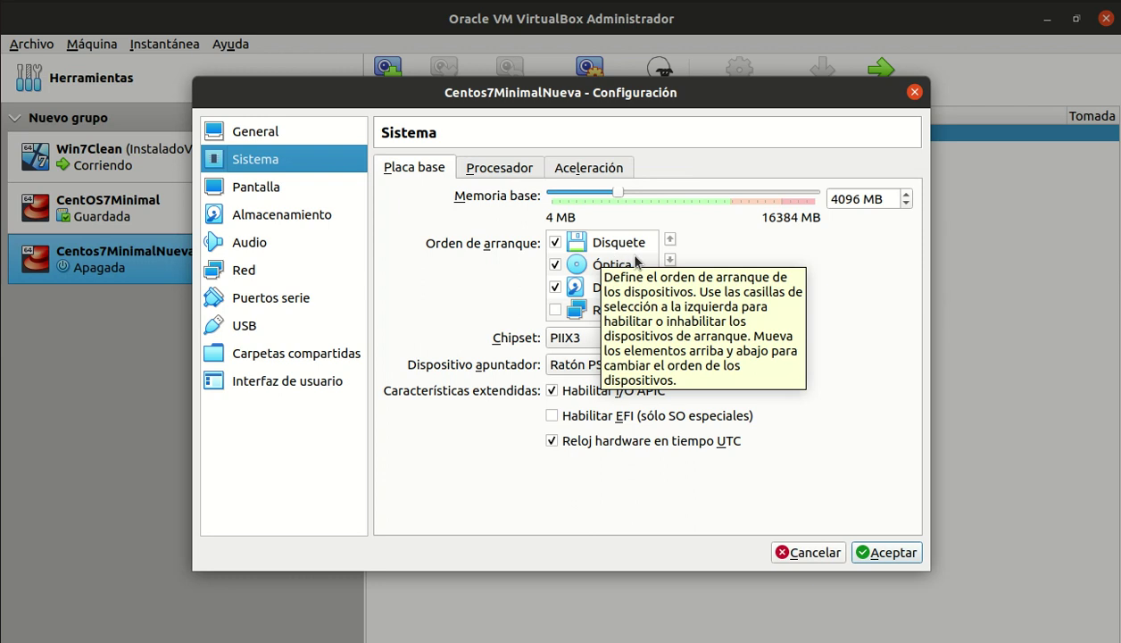
- Remove the floppy from the boot order and review the processor and acceleration settings
click(555, 242)
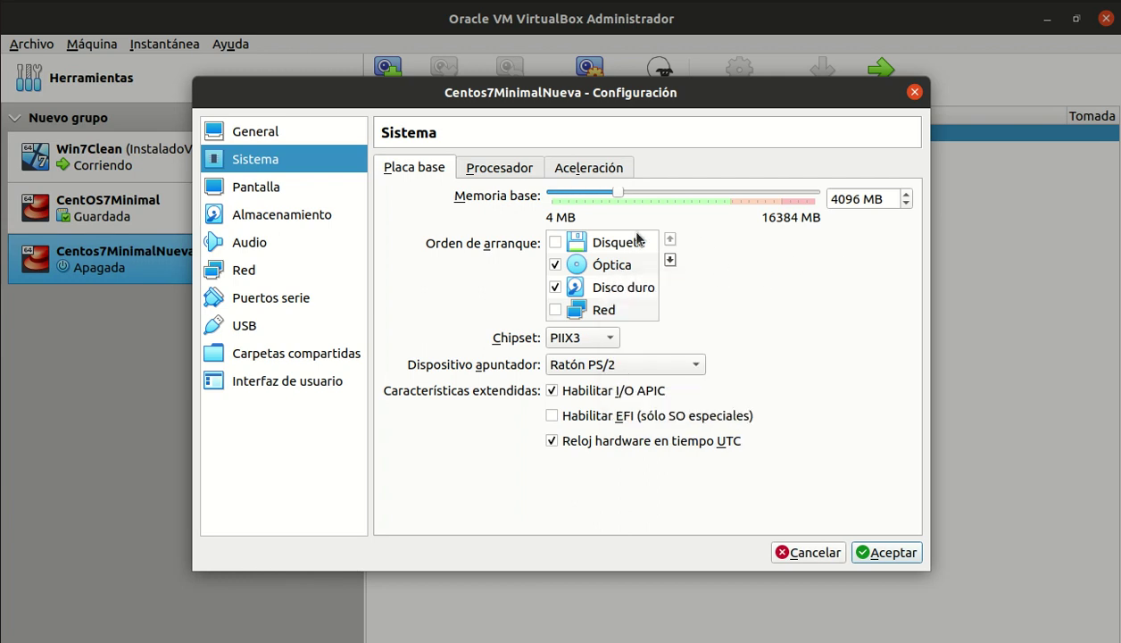
click(505, 169)
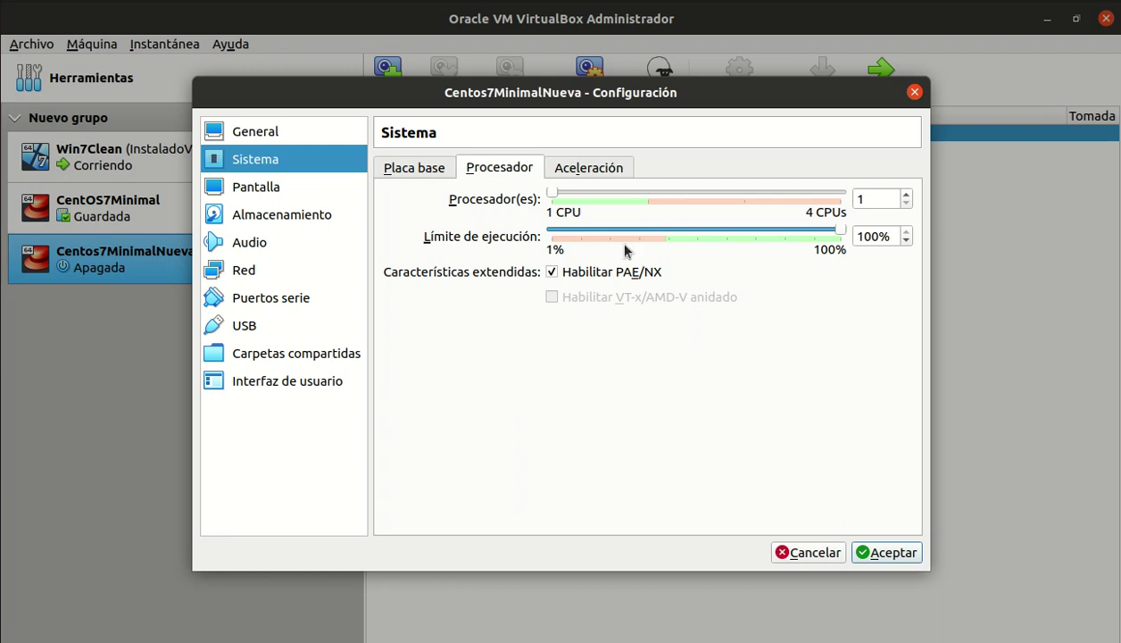
mouse_move(681, 242)
mouse_move(773, 236)
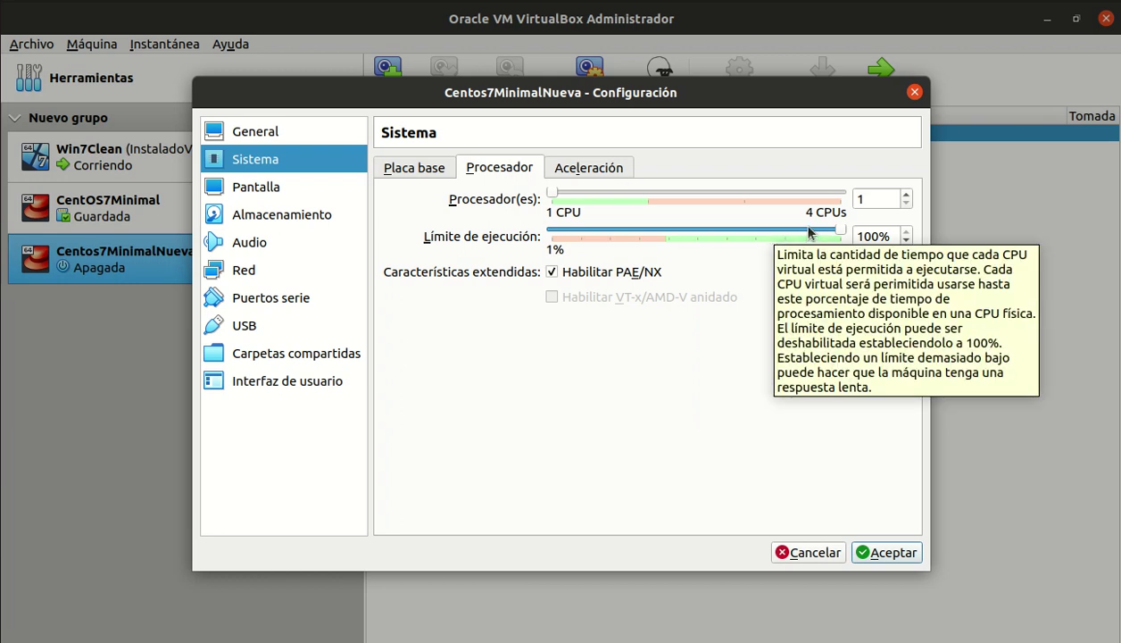
click(562, 174)
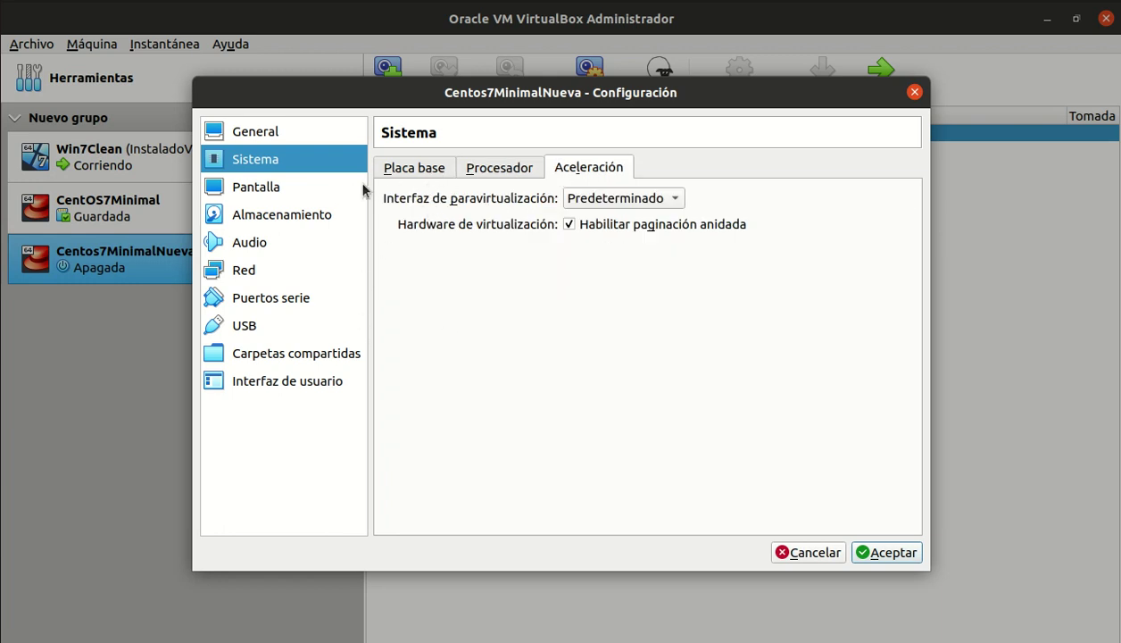
click(262, 224)
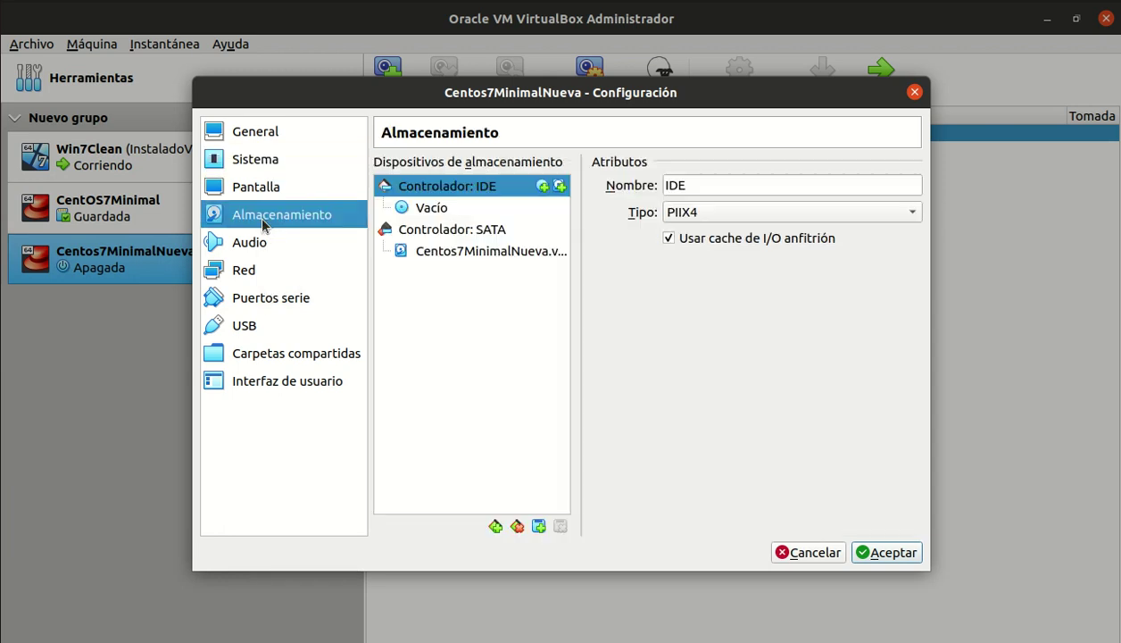
- Mount CentOS-7-x86_64-Minimal-2009.iso in the IDE secondary master optical drive
click(428, 210)
drag(428, 212, 902, 186)
click(911, 186)
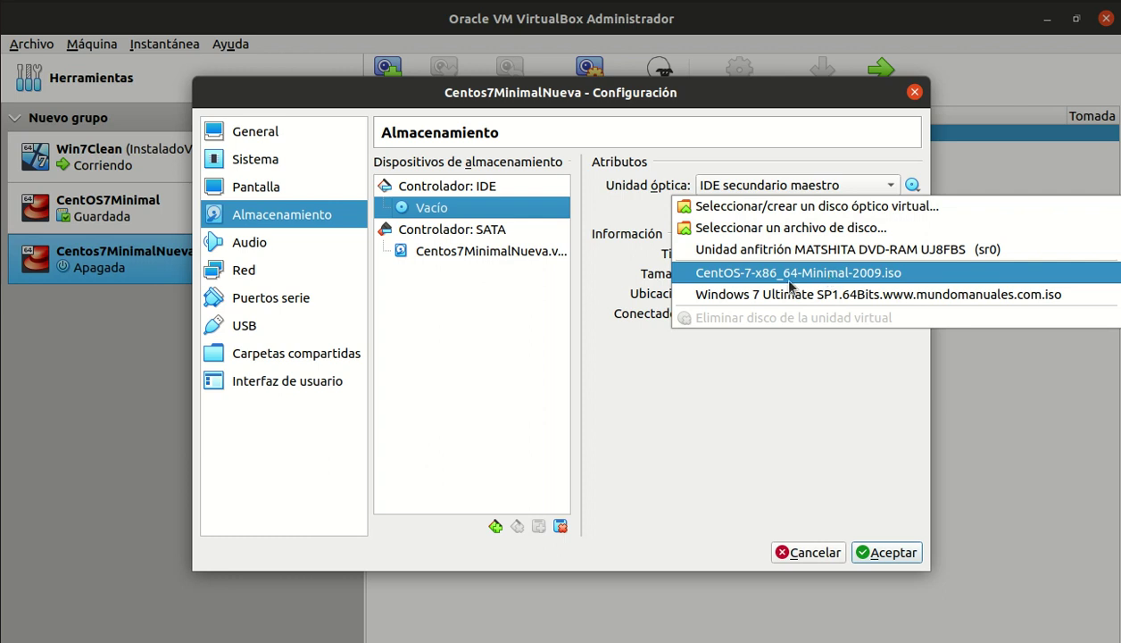
click(791, 228)
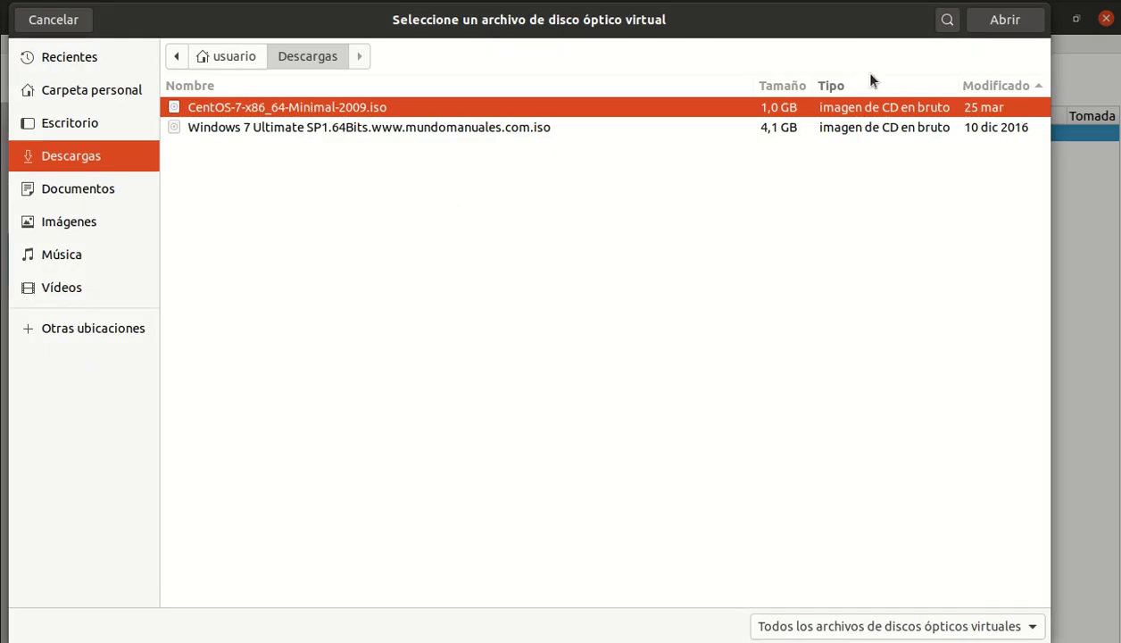
click(1006, 29)
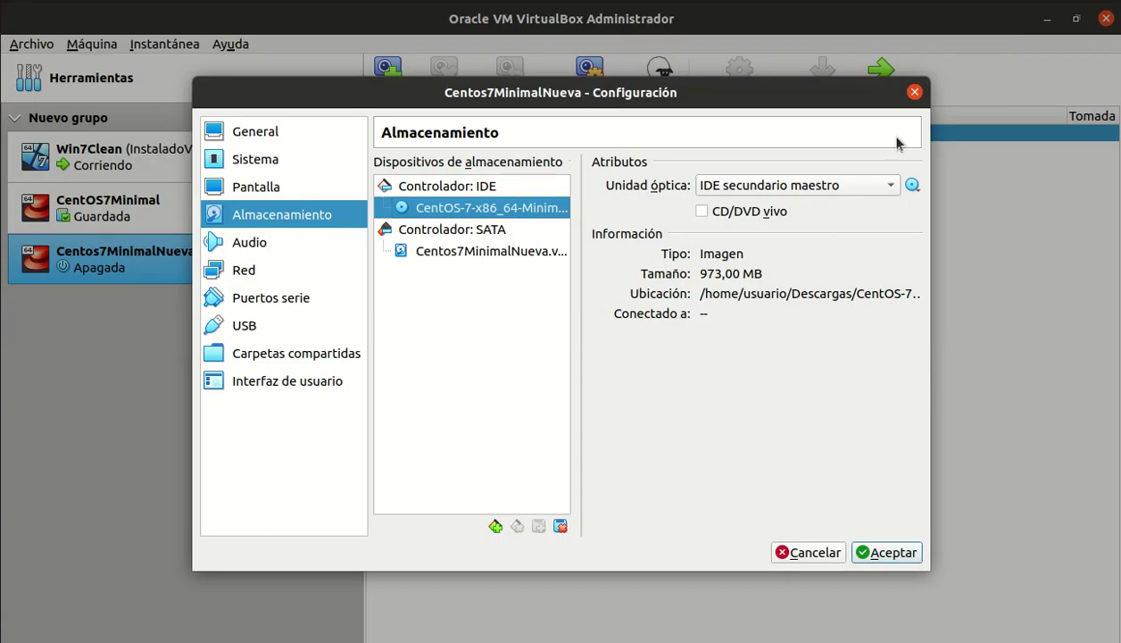
click(862, 186)
click(862, 186)
click(911, 185)
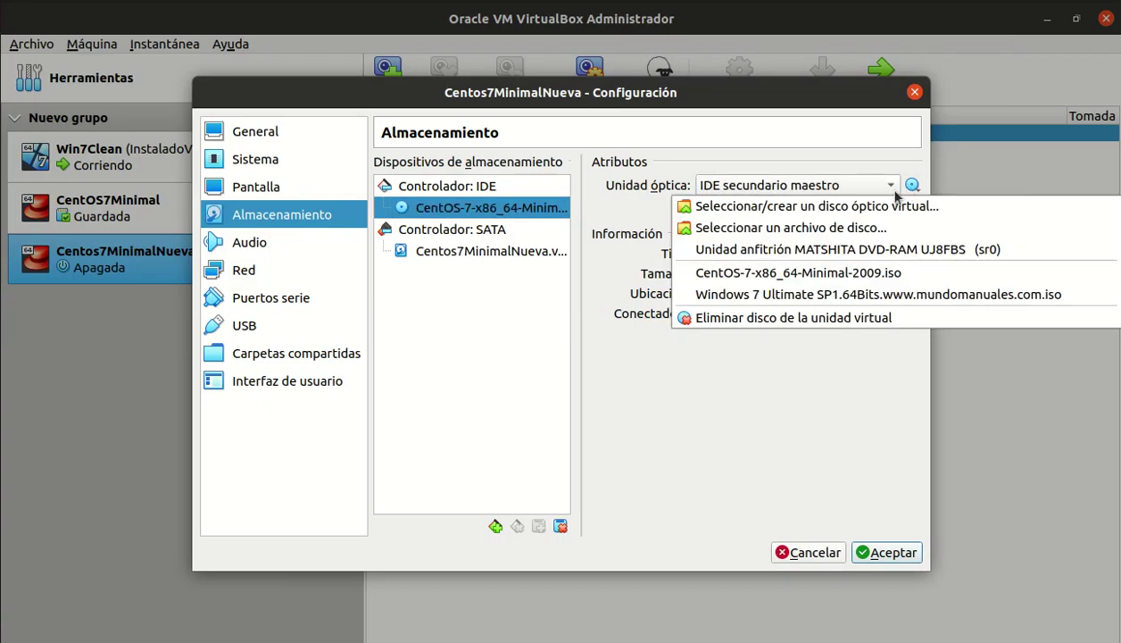
click(779, 274)
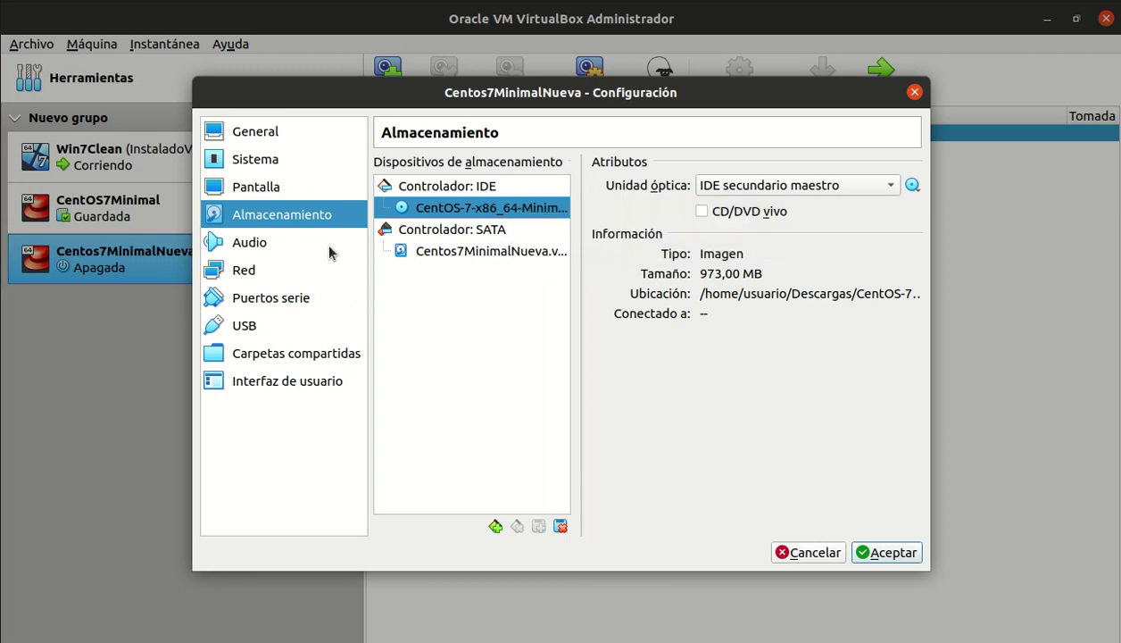
click(246, 274)
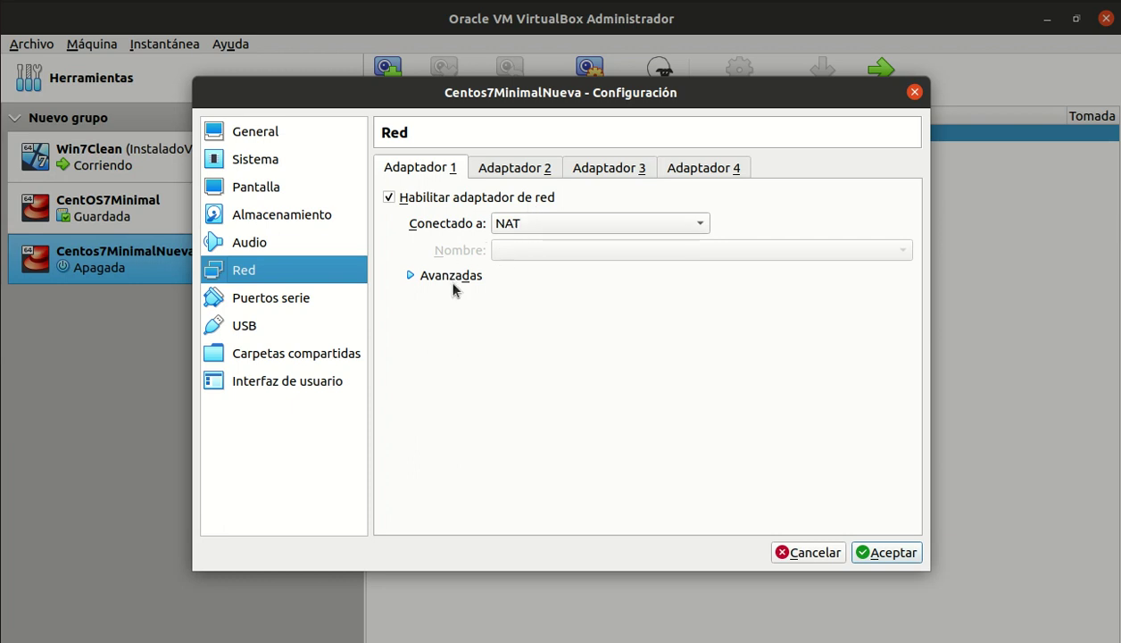
- Check that adapters 2–4 are unused, leave adapter 1 on NAT, and save the settings
click(518, 178)
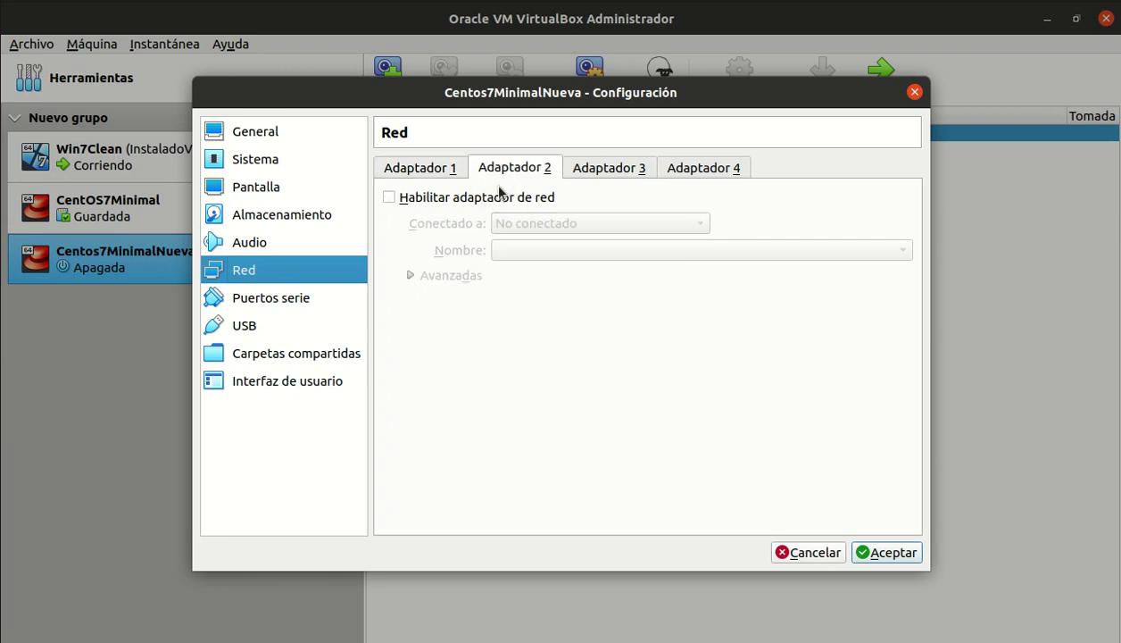
click(610, 174)
click(678, 168)
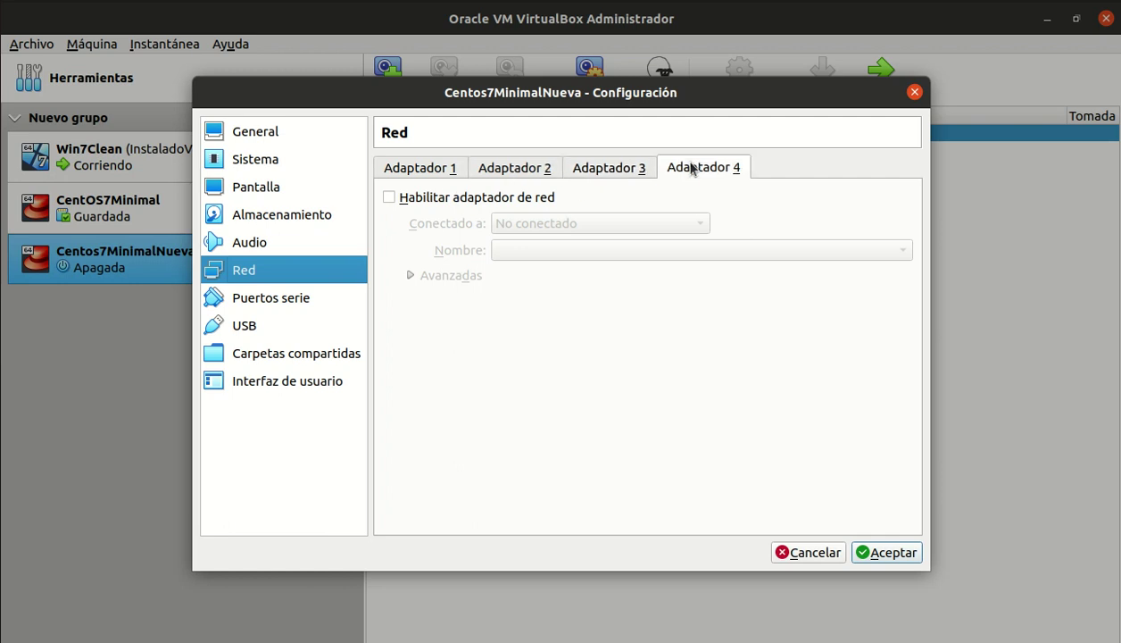
click(517, 172)
click(416, 178)
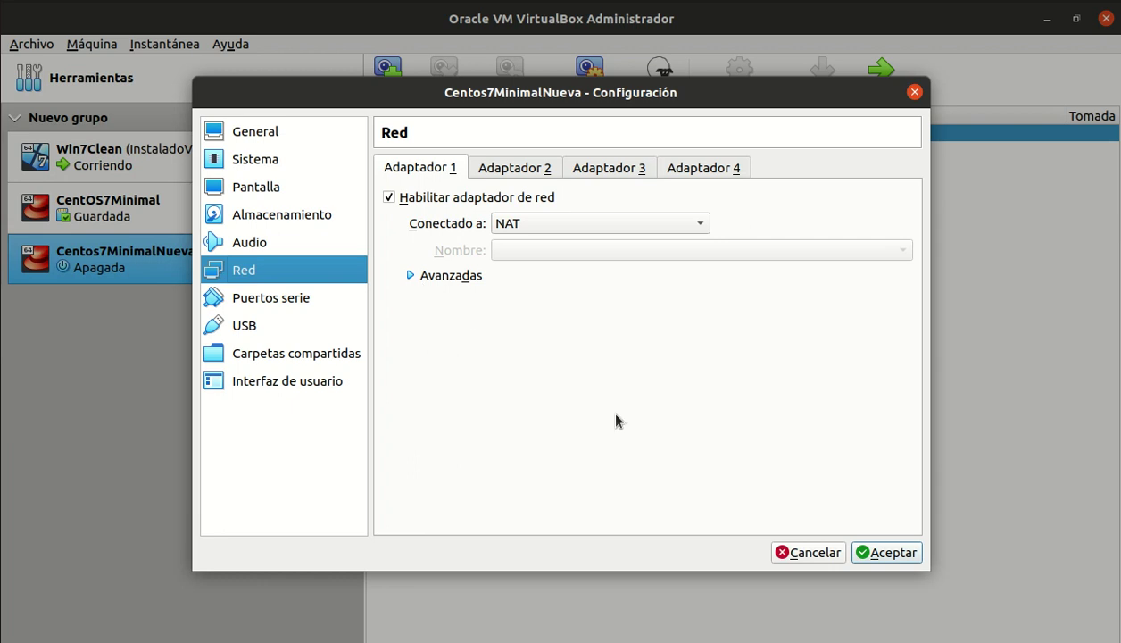
click(893, 553)
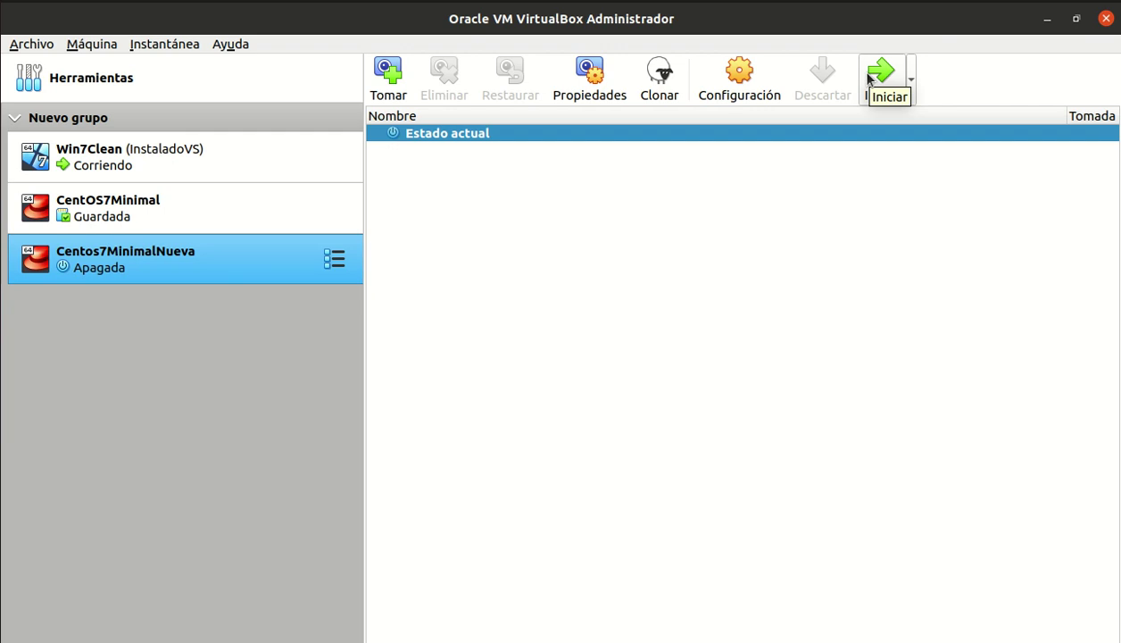
- Start Centos7MinimalNueva using CentOS-7-x86_64-Minimal-2009.iso as the start-up disk
click(879, 81)
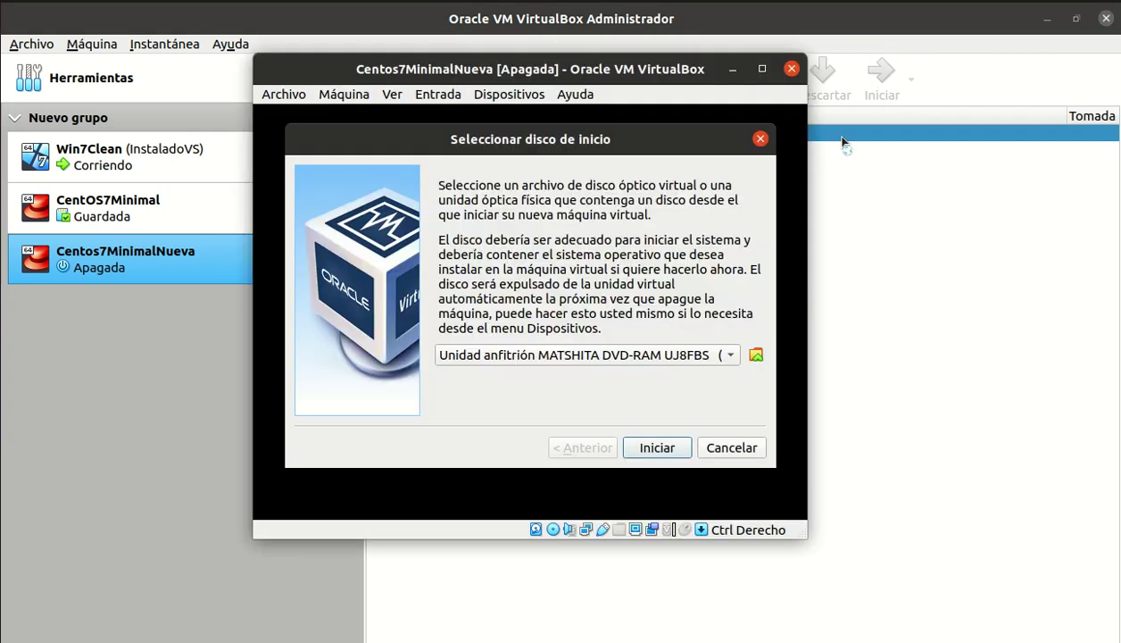
click(727, 356)
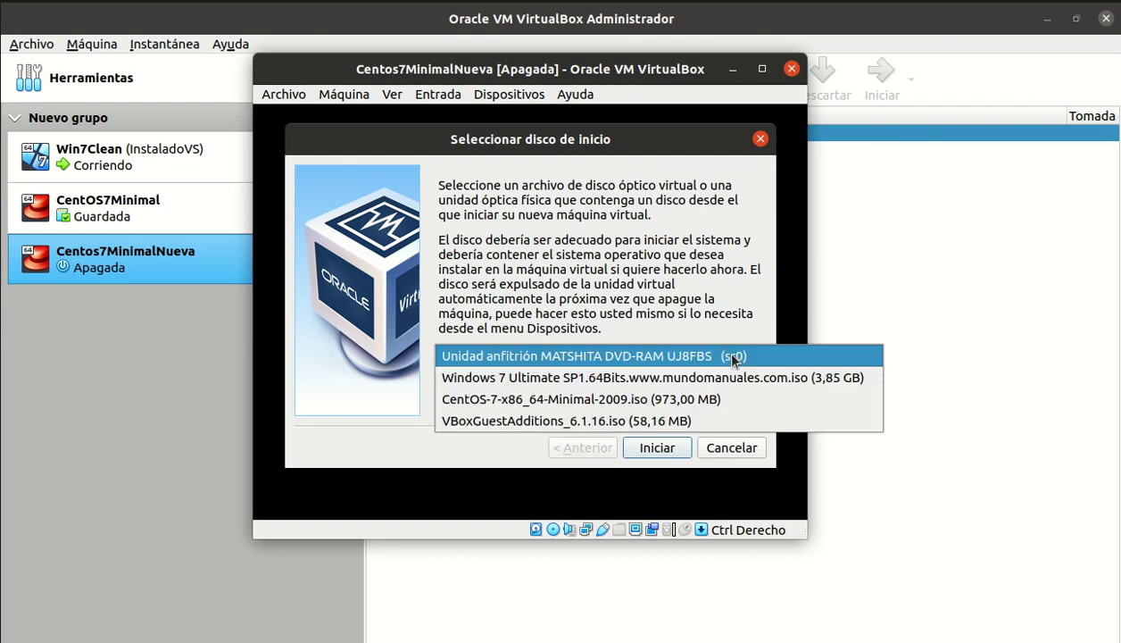
click(667, 401)
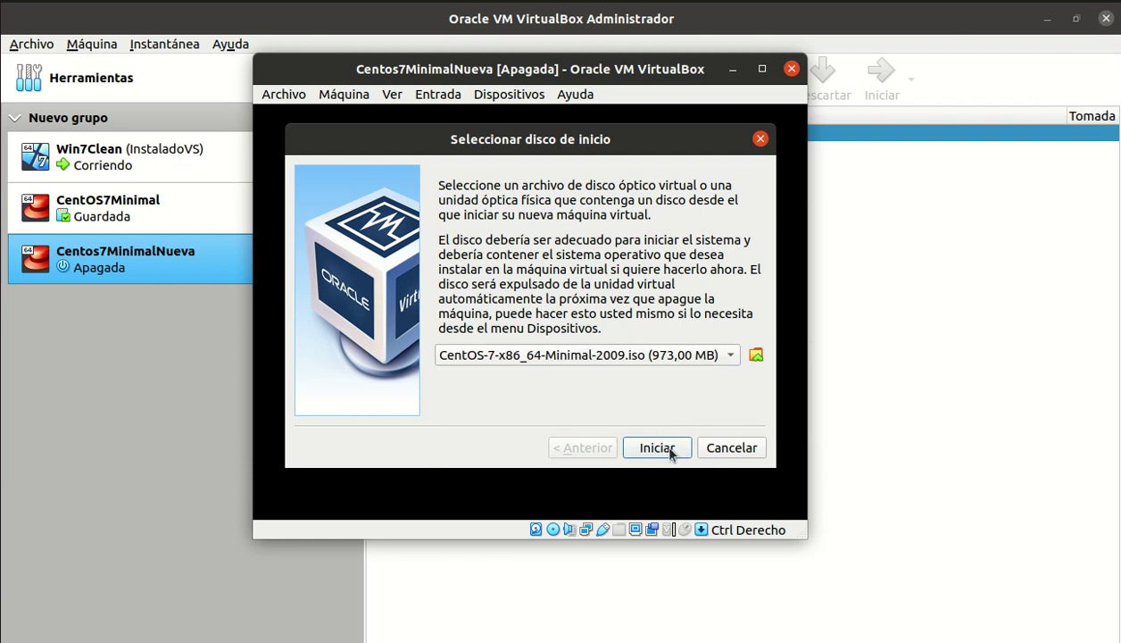
click(657, 447)
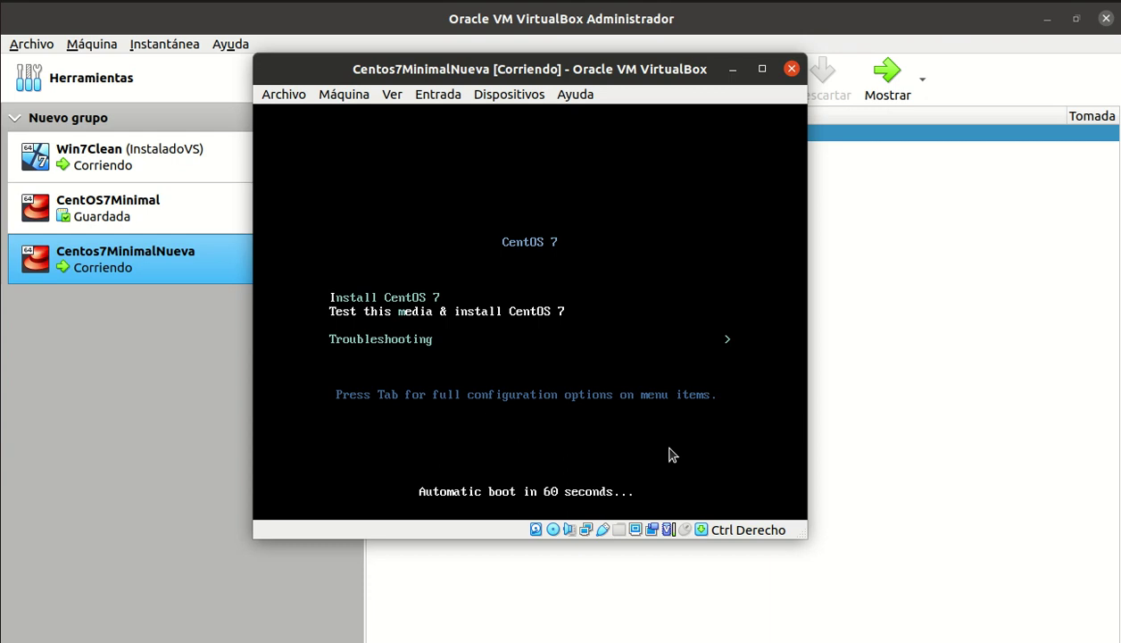
- Select Install CentOS 7 in the boot menu and launch the installation
key(Up)
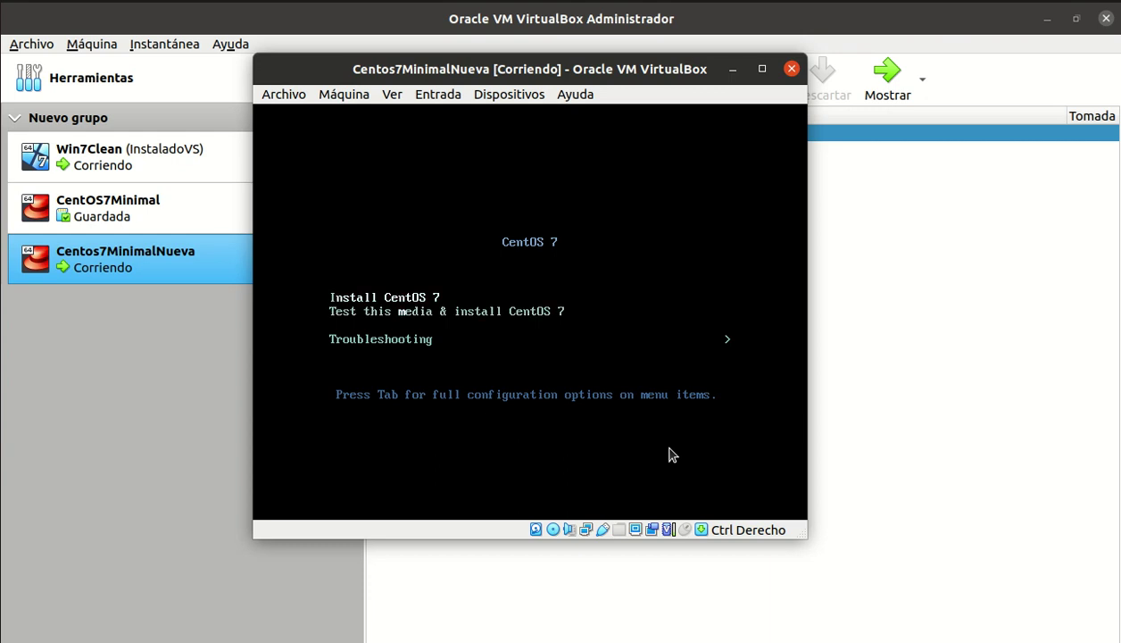
key(Down)
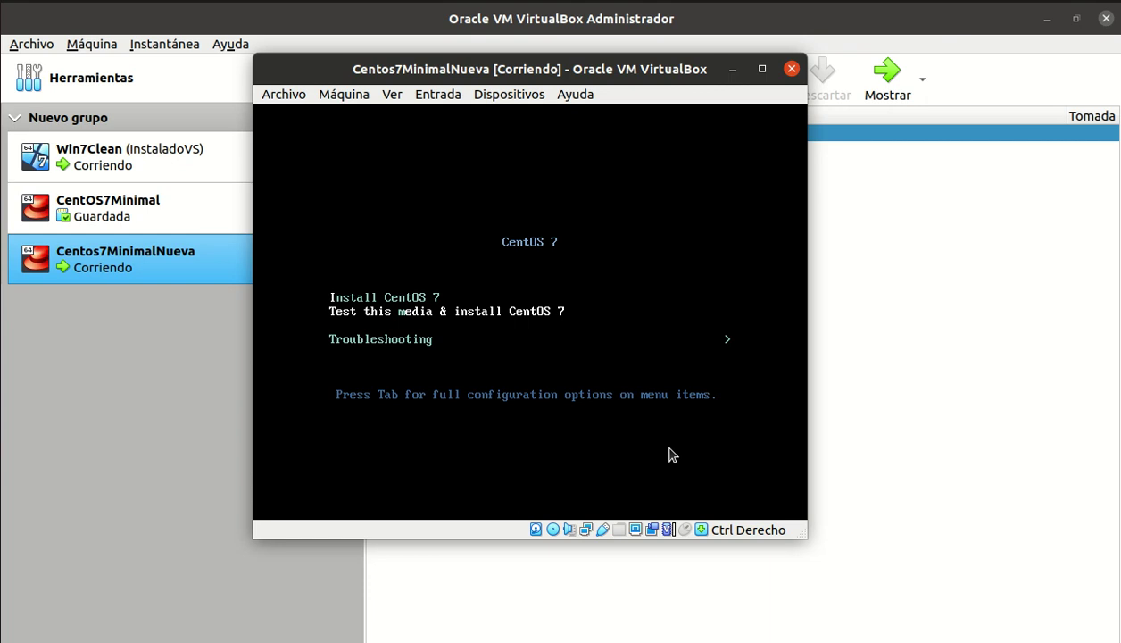
key(Up)
key(Down)
key(Down)
key(Up)
key(Up)
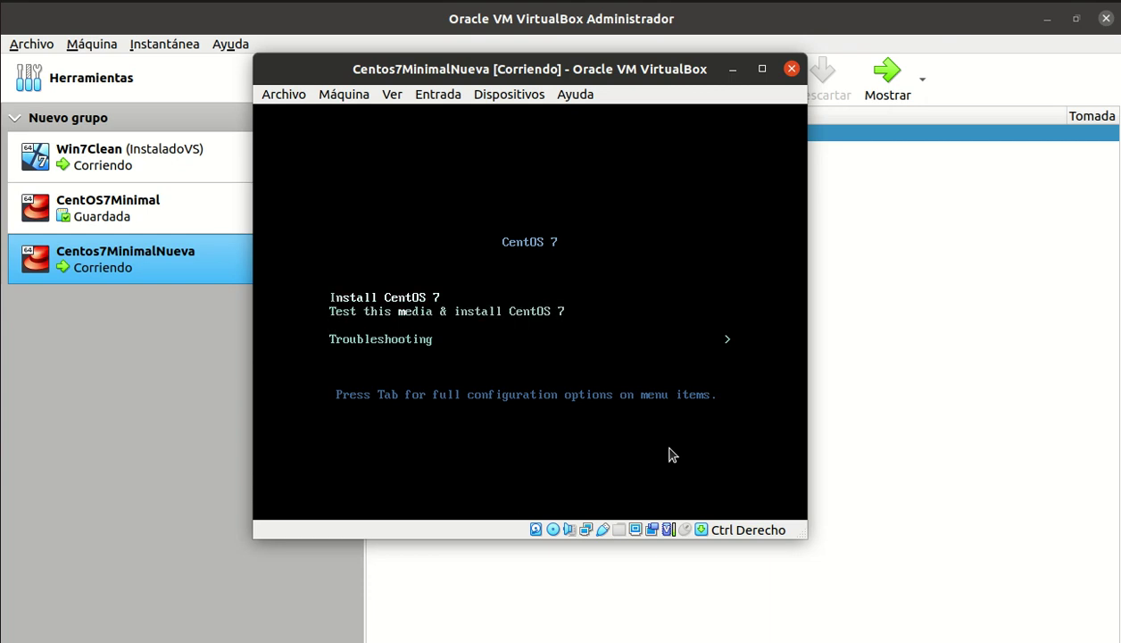
key(Return)
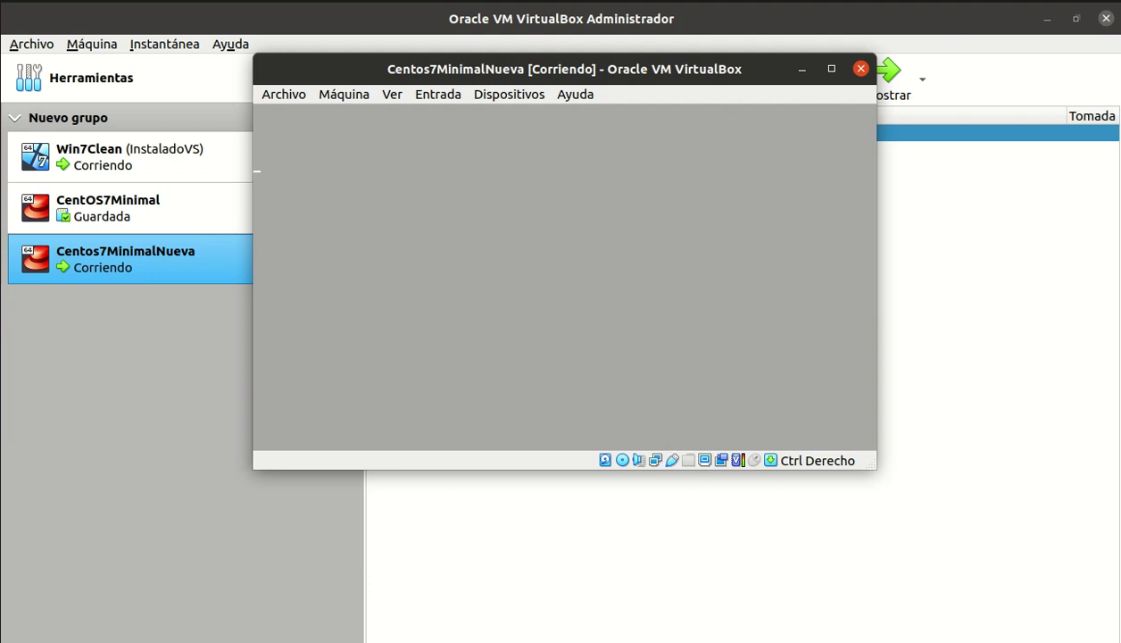
click(908, 2)
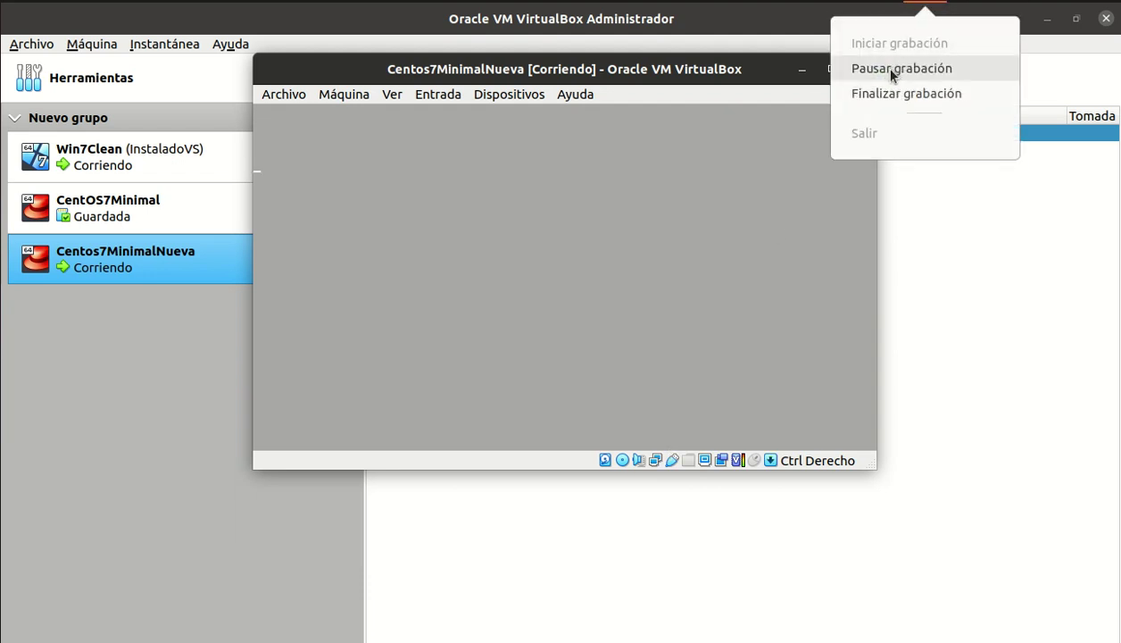
click(894, 72)
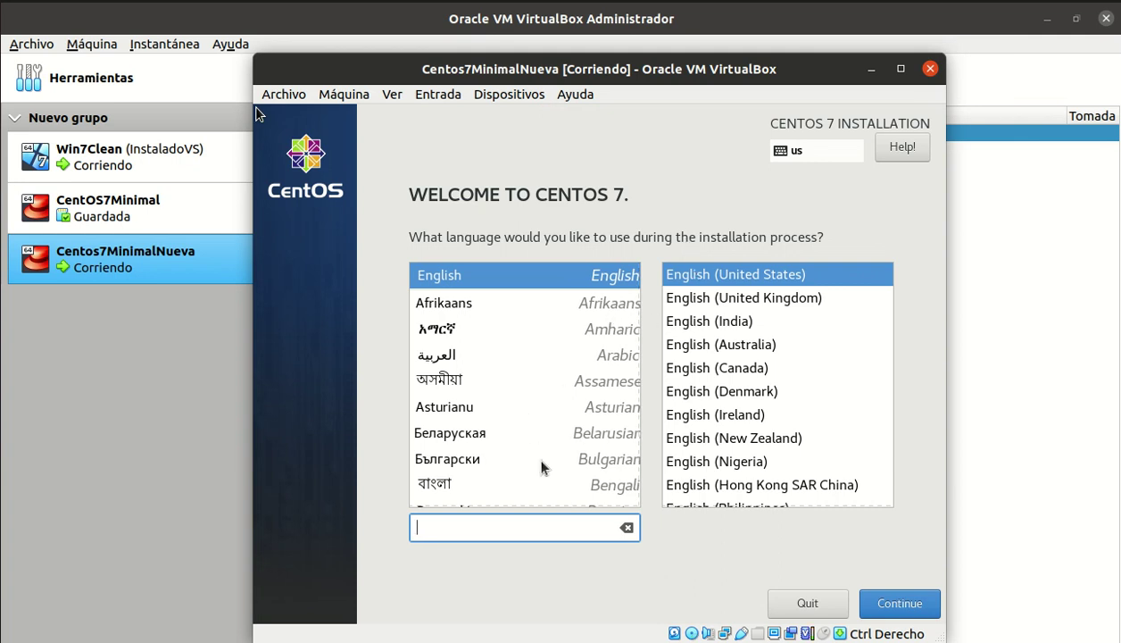
- Pick Español (Uruguay) as the installer language and proceed to the summary
text(esp)
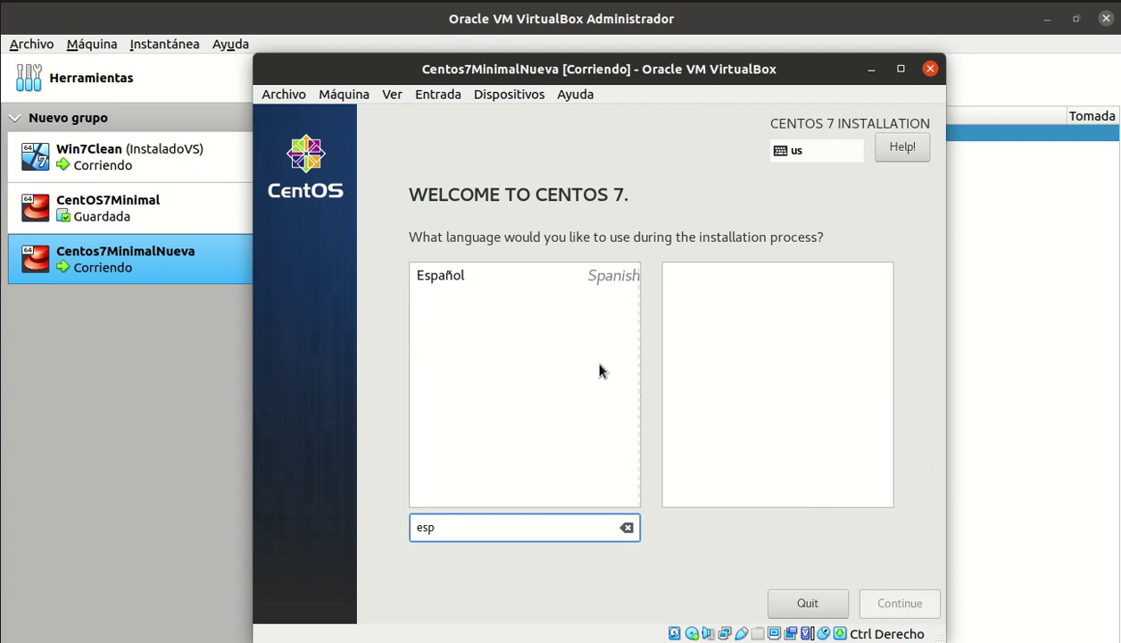
click(428, 274)
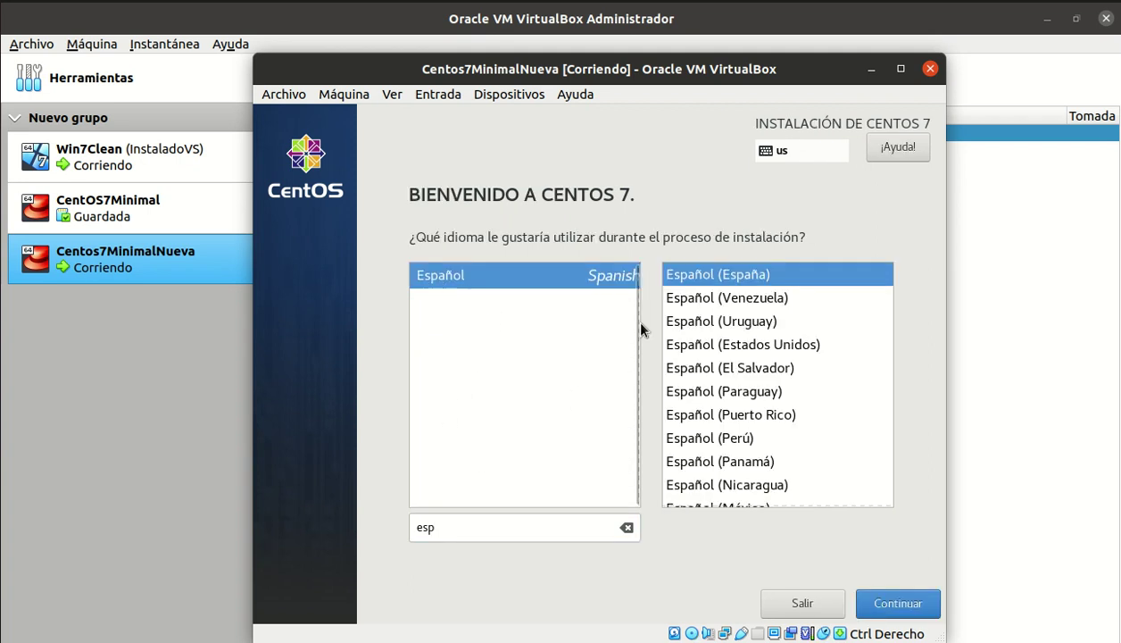
click(786, 322)
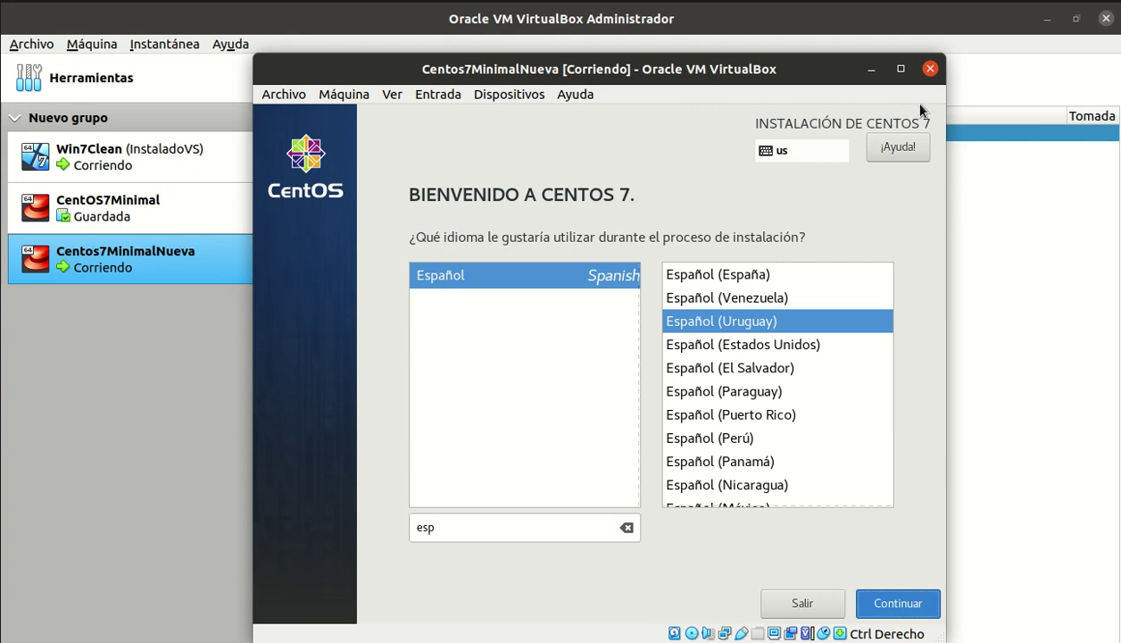
key(Return)
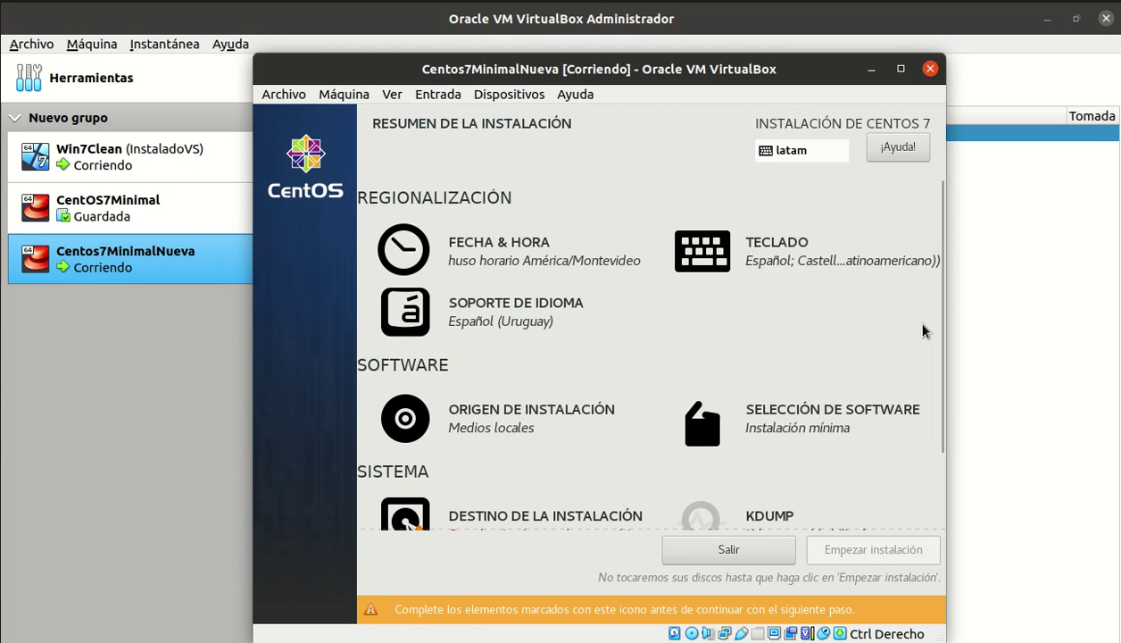
- Scroll the installation summary and open Destino de la instalación, showing the 212,89 GiB ATA VBOX HARDDISK
drag(944, 324, 944, 445)
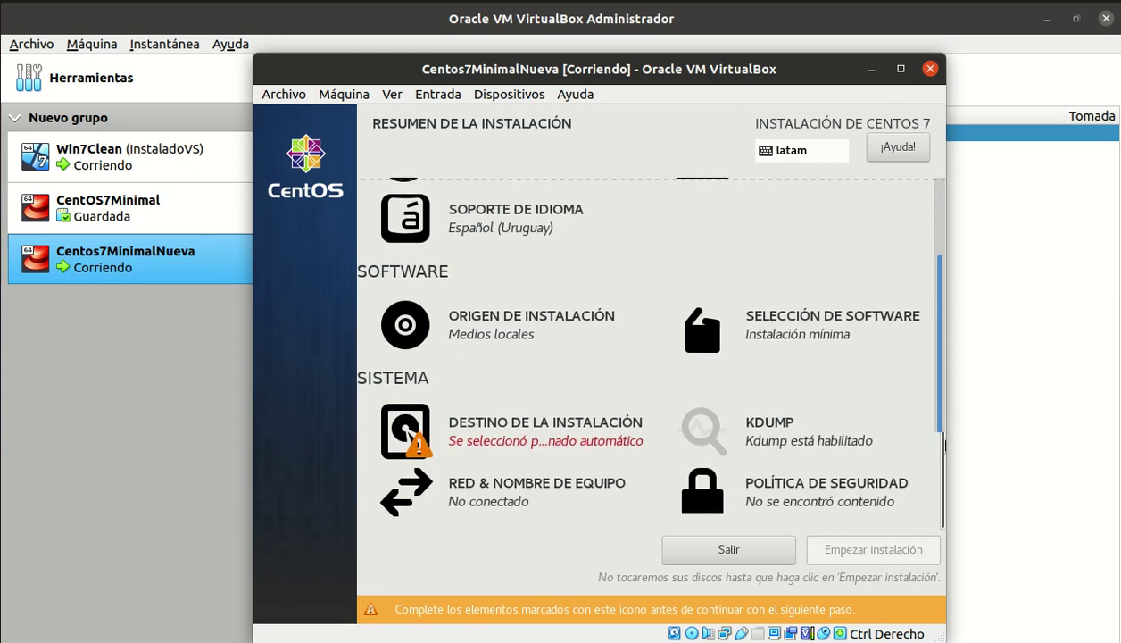
click(534, 434)
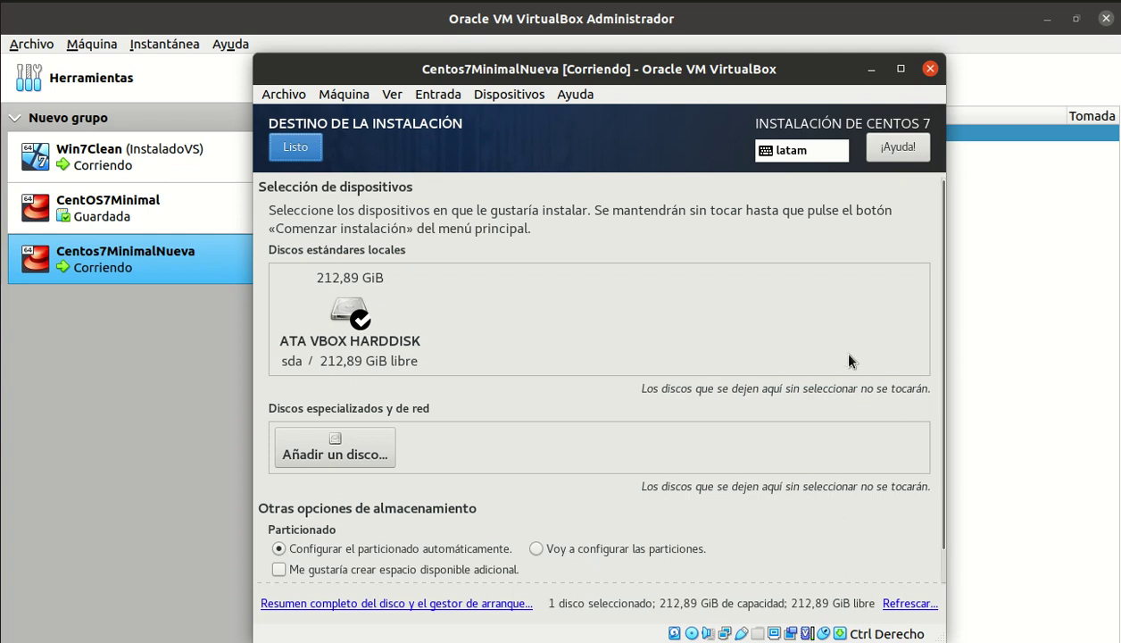
- Keep the 212,89 GiB ATA VBOX HARDDISK with automatic partitioning and confirm with Listo
scroll(938, 314, down, 2)
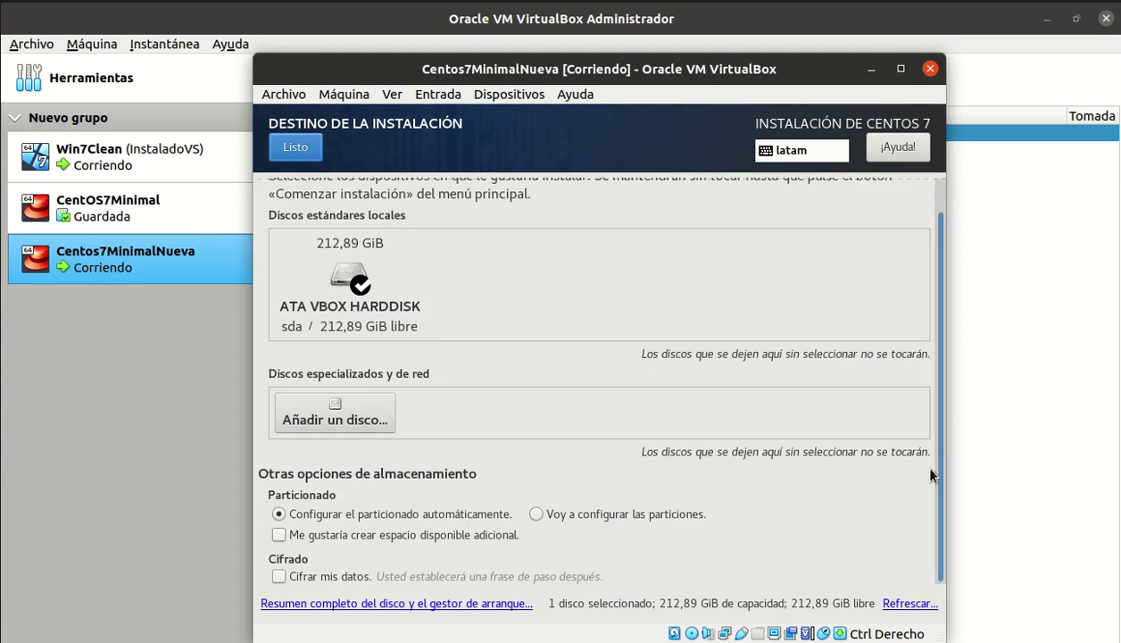
scroll(914, 237, up, 2)
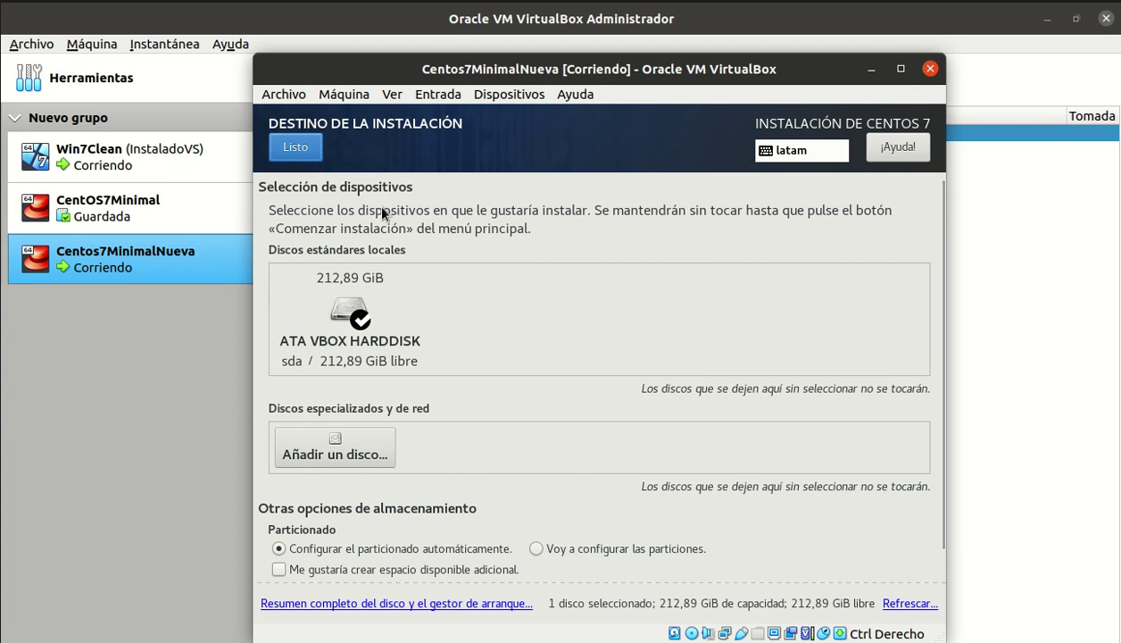
click(290, 158)
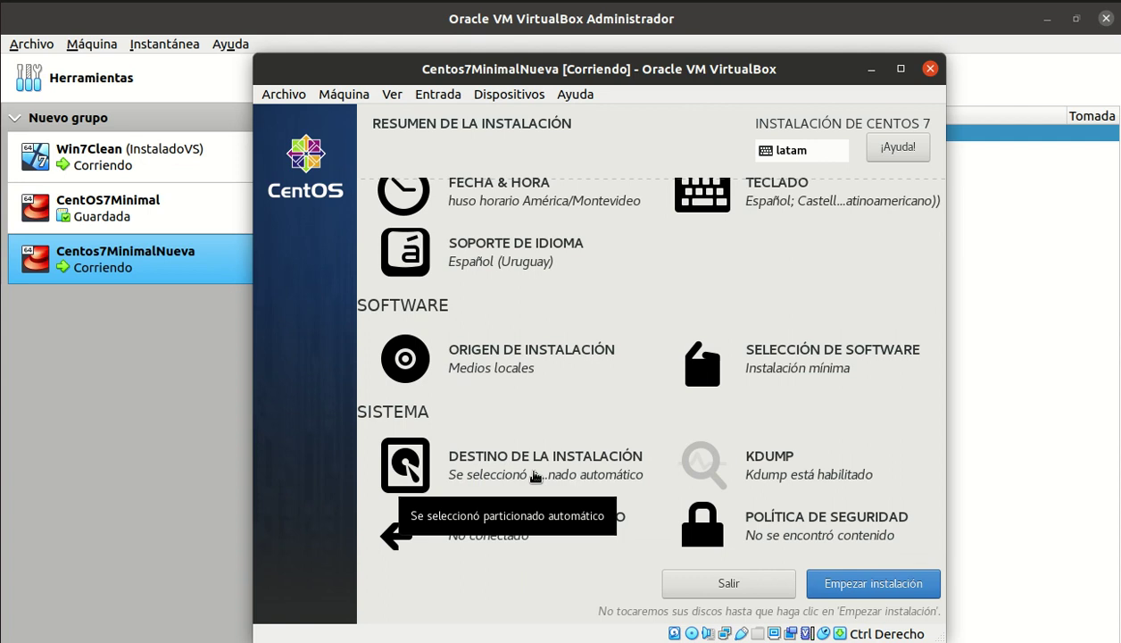
- Begin the CentOS 7 installation with Empezar instalación
click(864, 585)
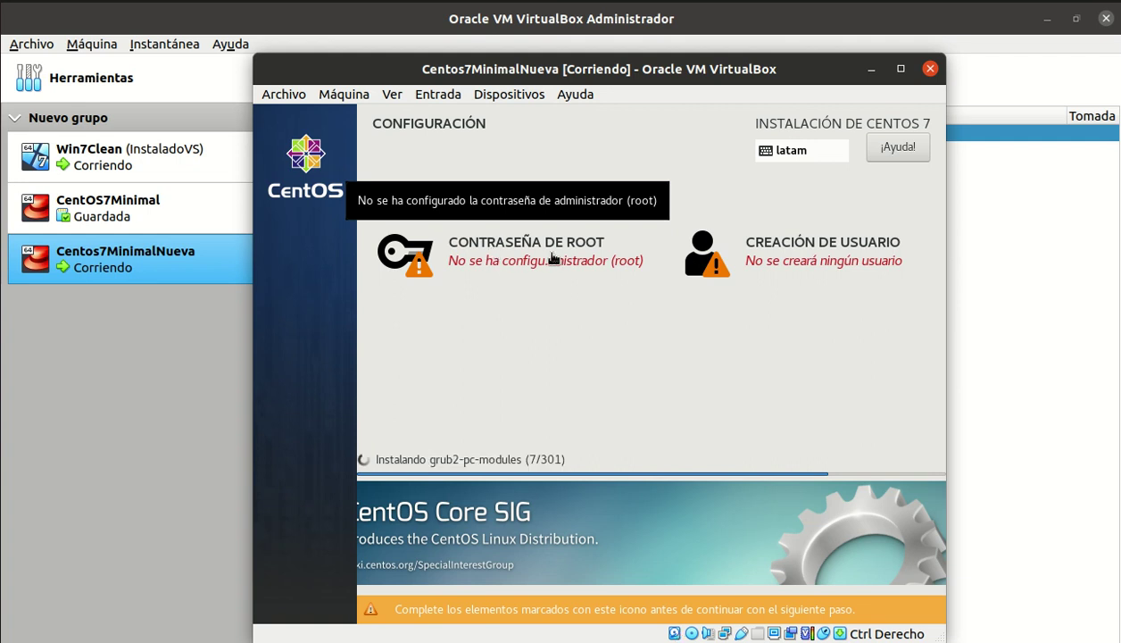
- Set and confirm the root password, accepting the too-short password warning
click(482, 256)
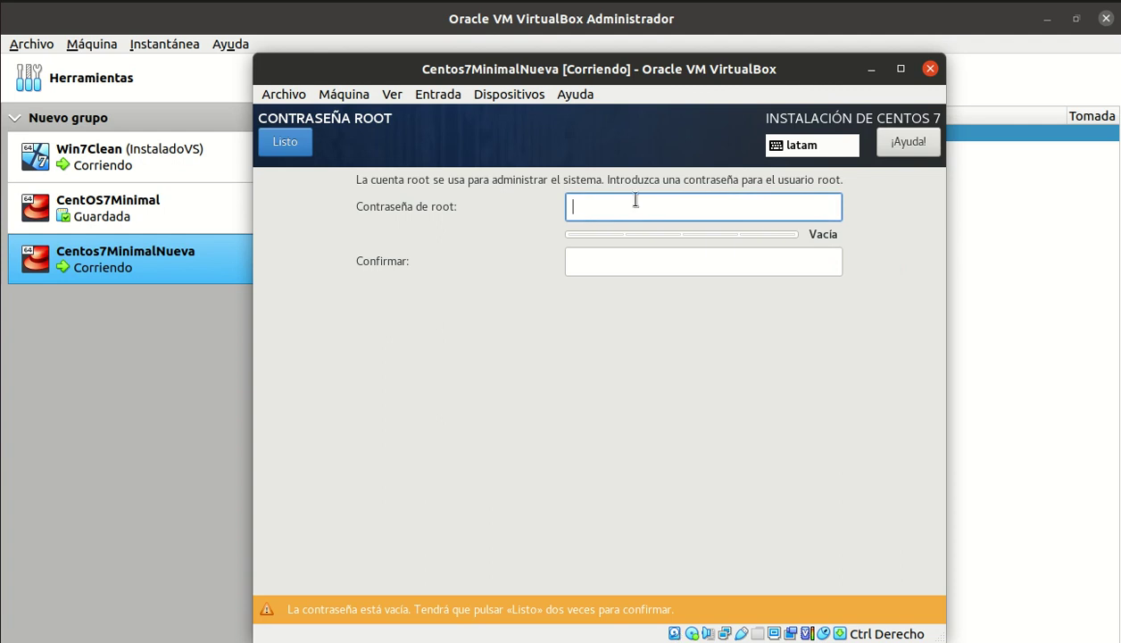
text(••)
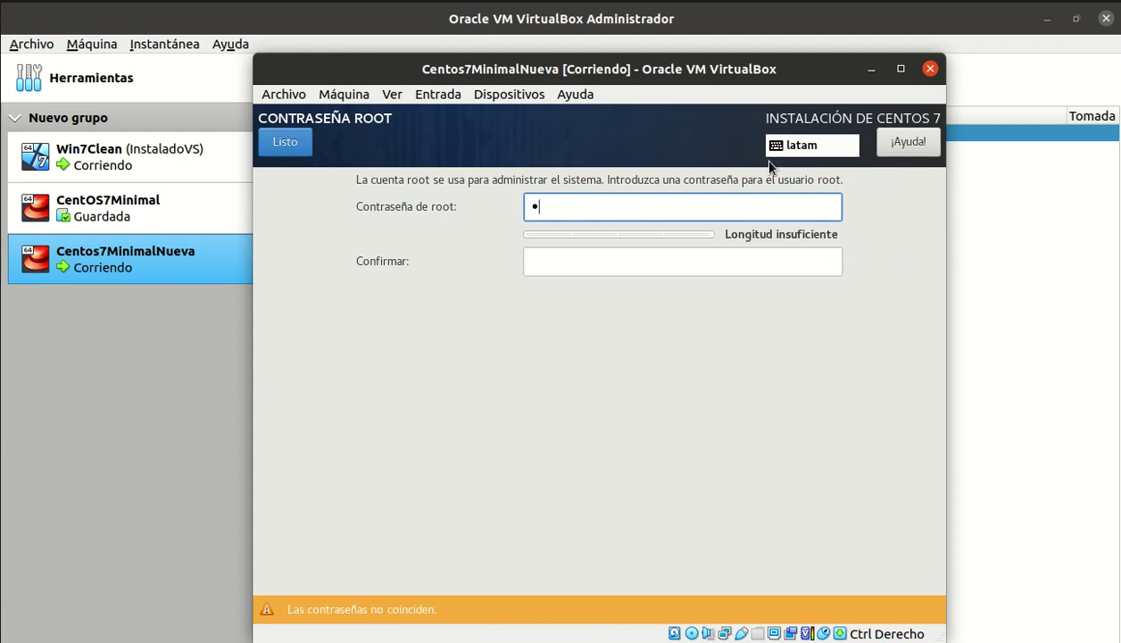
text(••)
key(Tab)
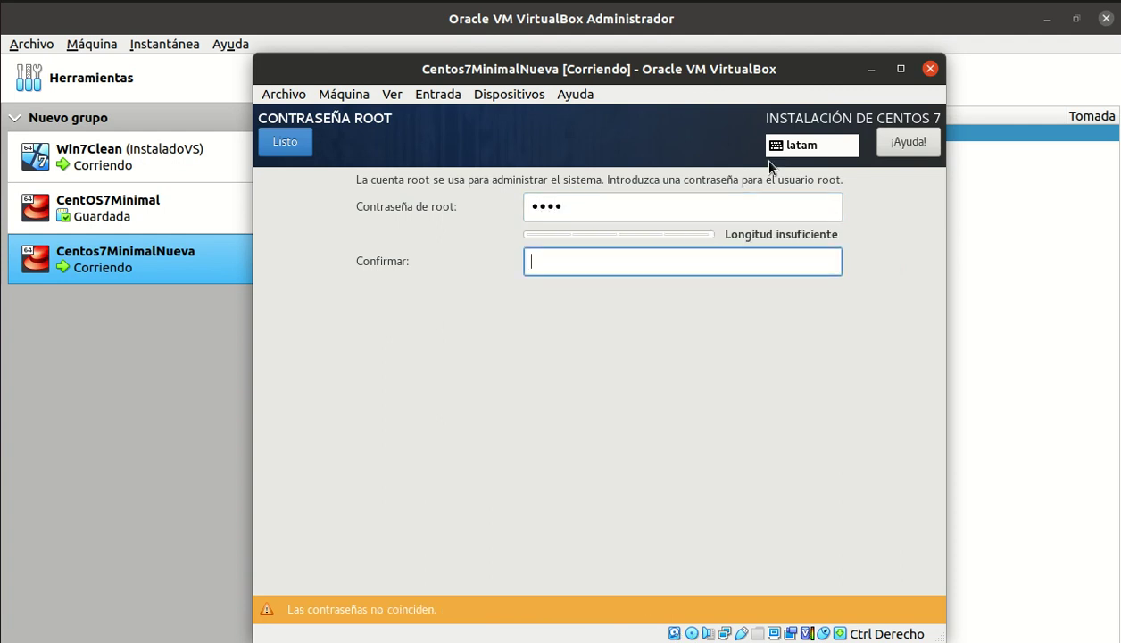
text(••••)
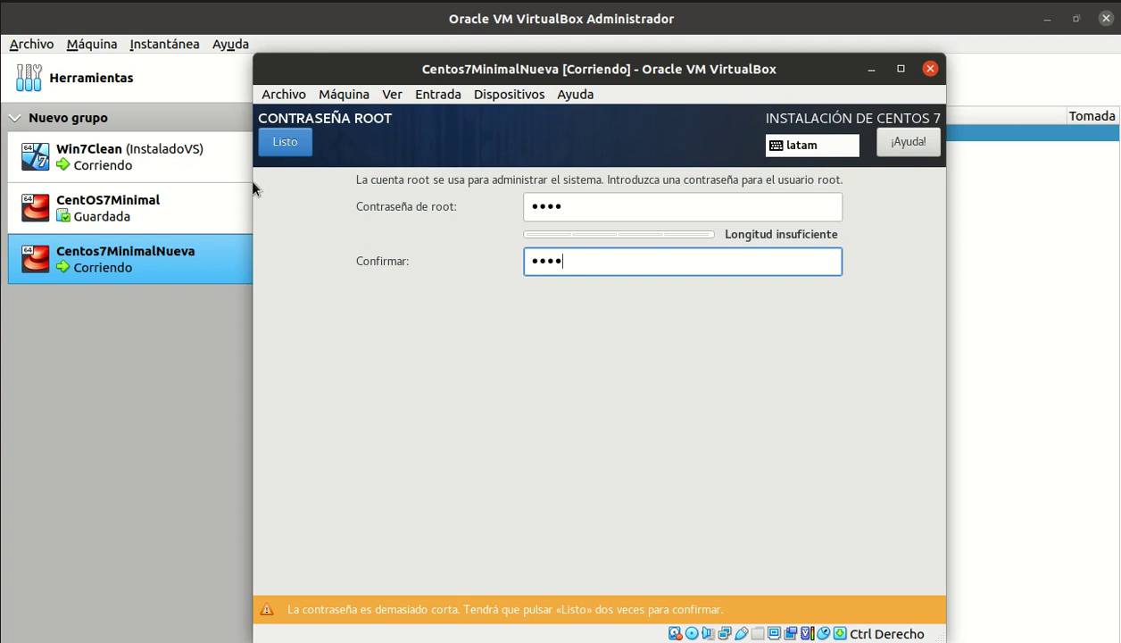
click(285, 143)
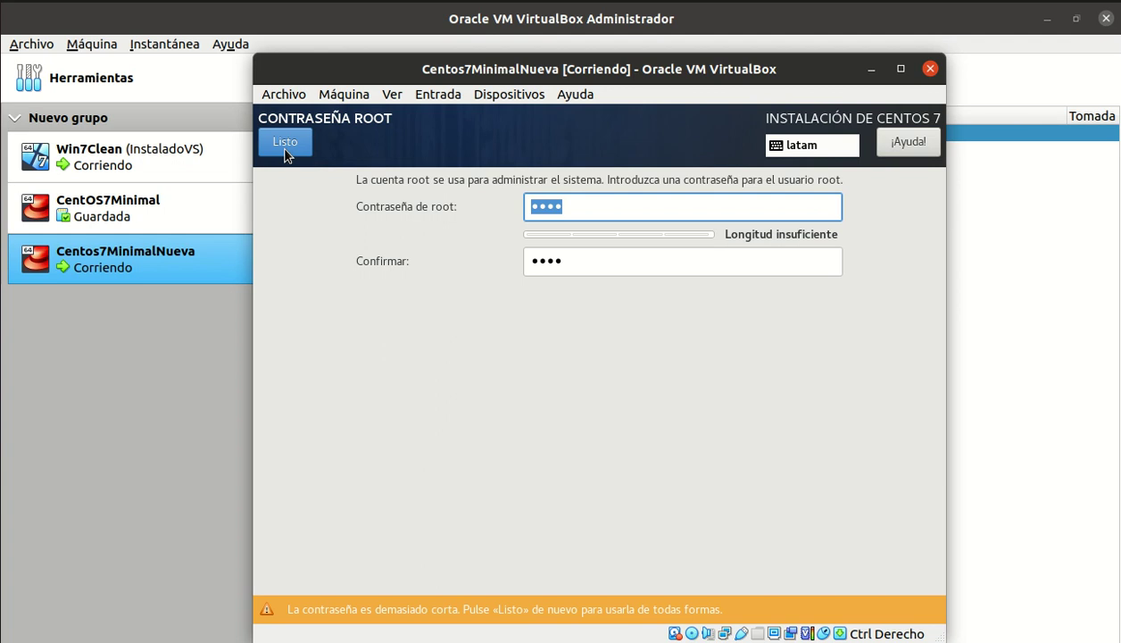
click(285, 143)
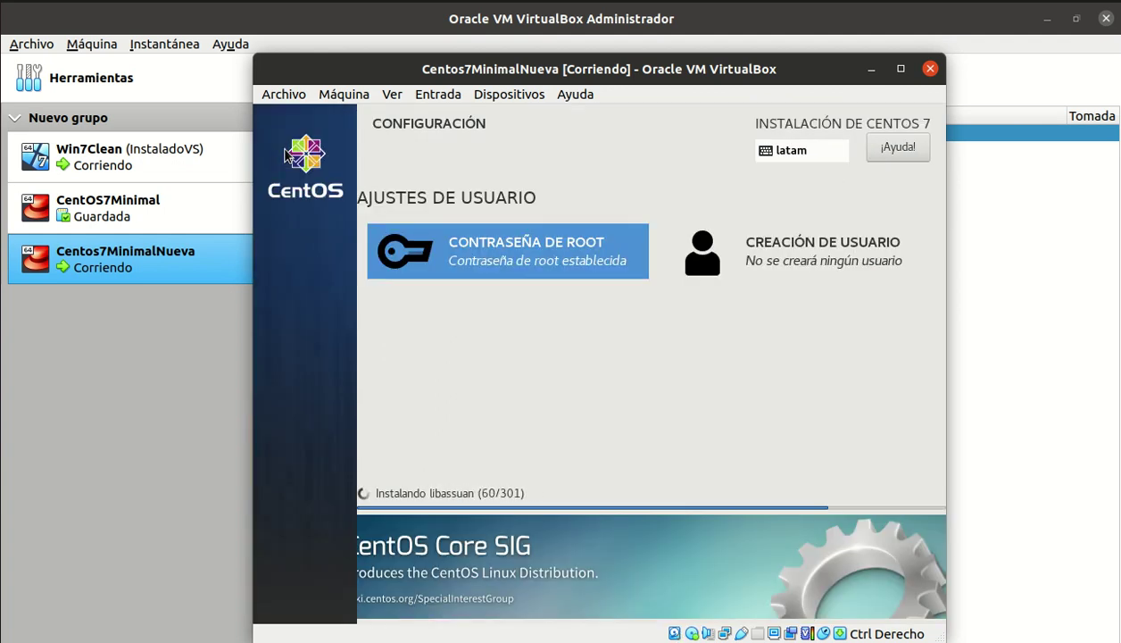
- Create user 'administrador' as administrator with a confirmed password, accepting the weak-password warning
click(786, 260)
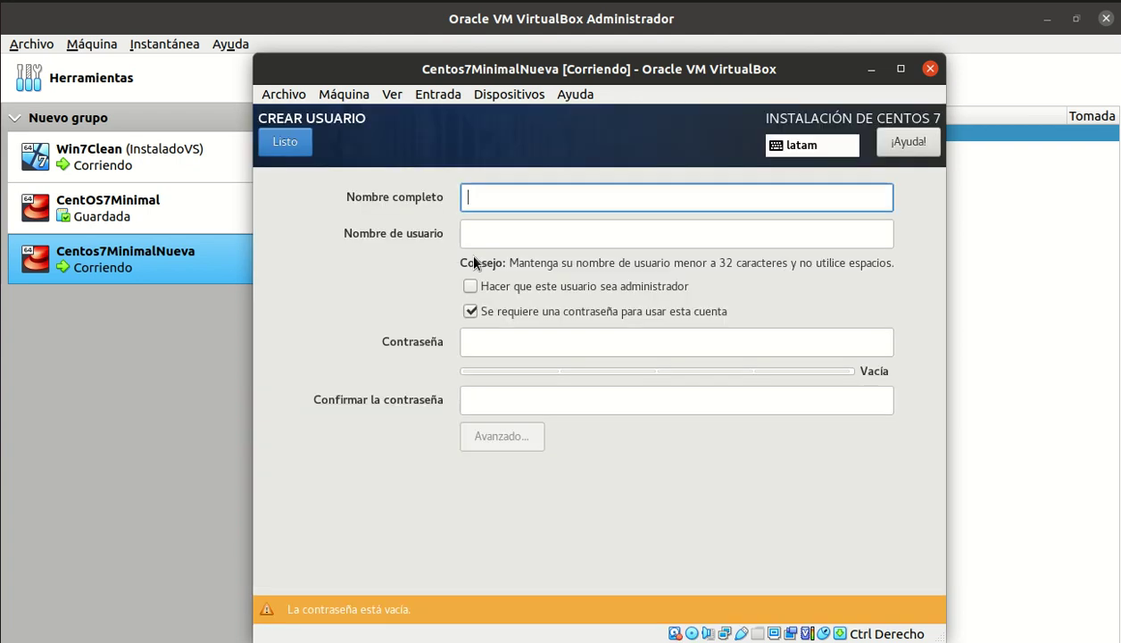
text(admi)
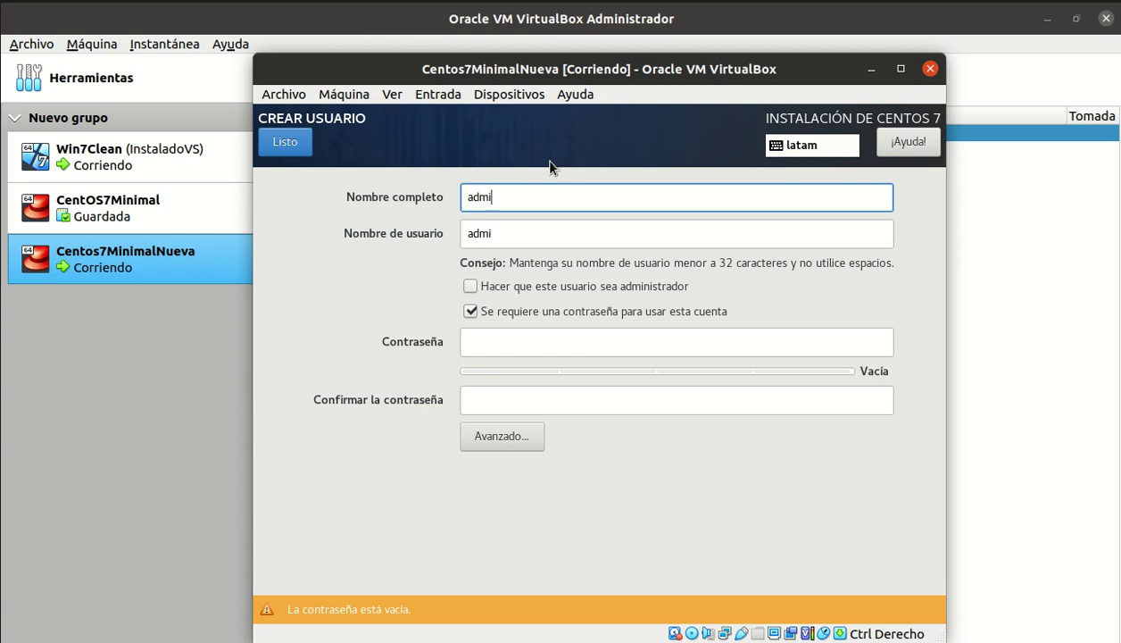
text(nistrador)
click(473, 287)
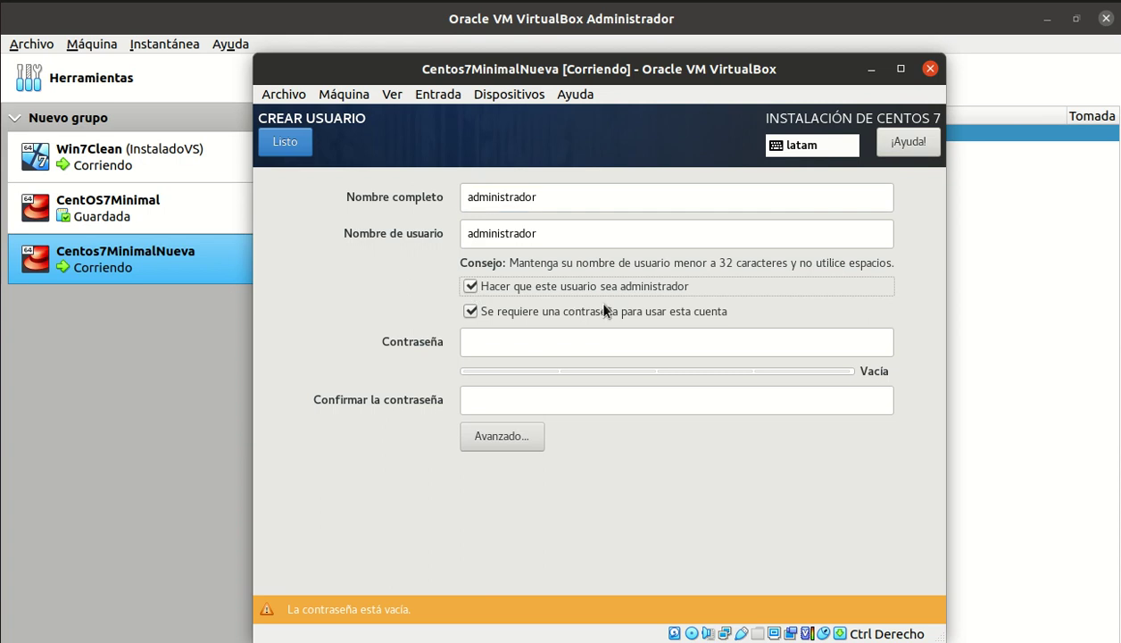
click(581, 344)
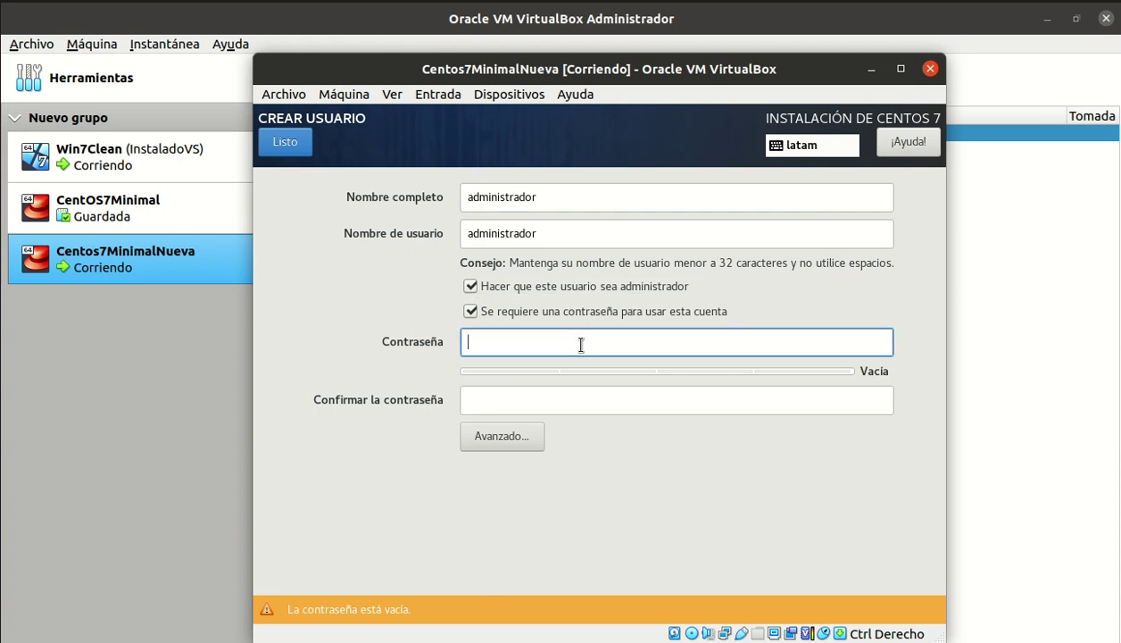
text(1234561234567)
key(Tab)
text(1234561234)
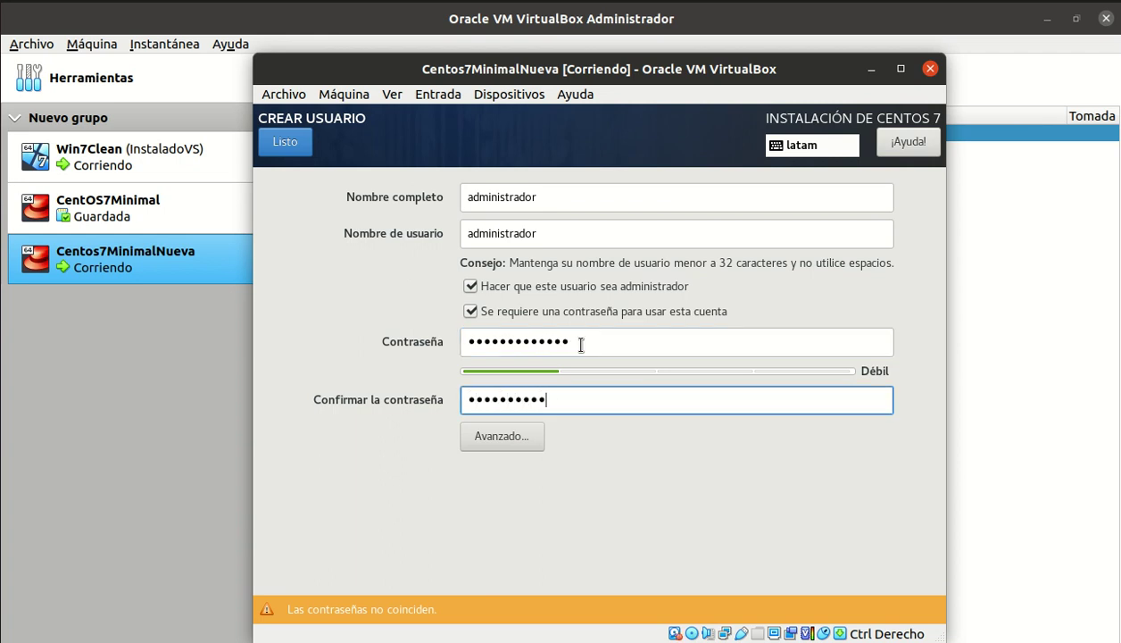
text(567)
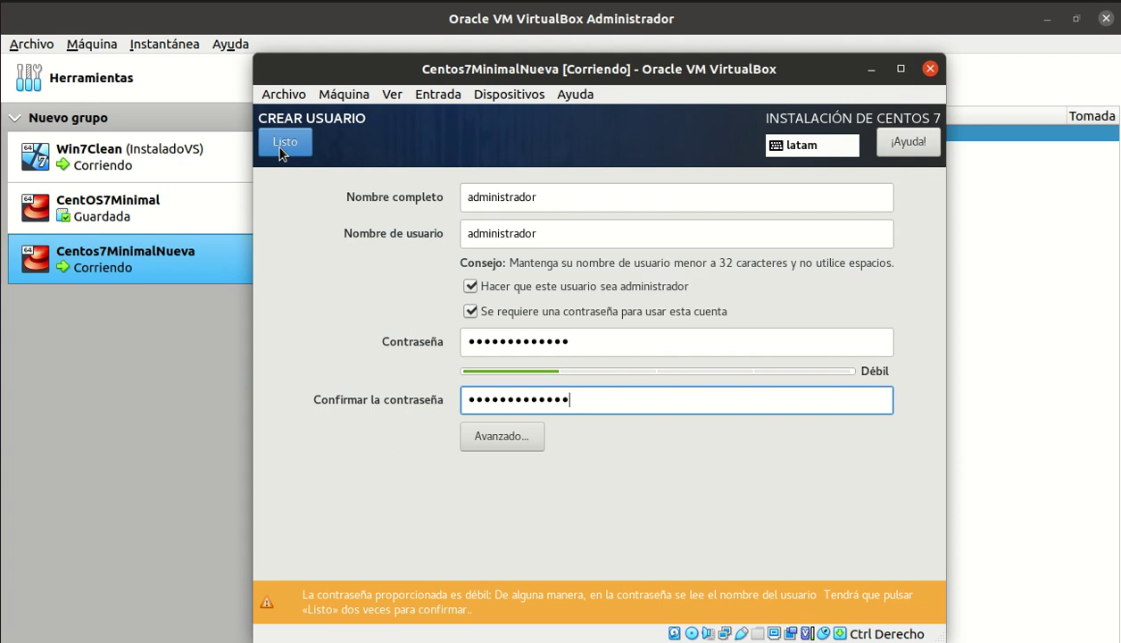
click(280, 149)
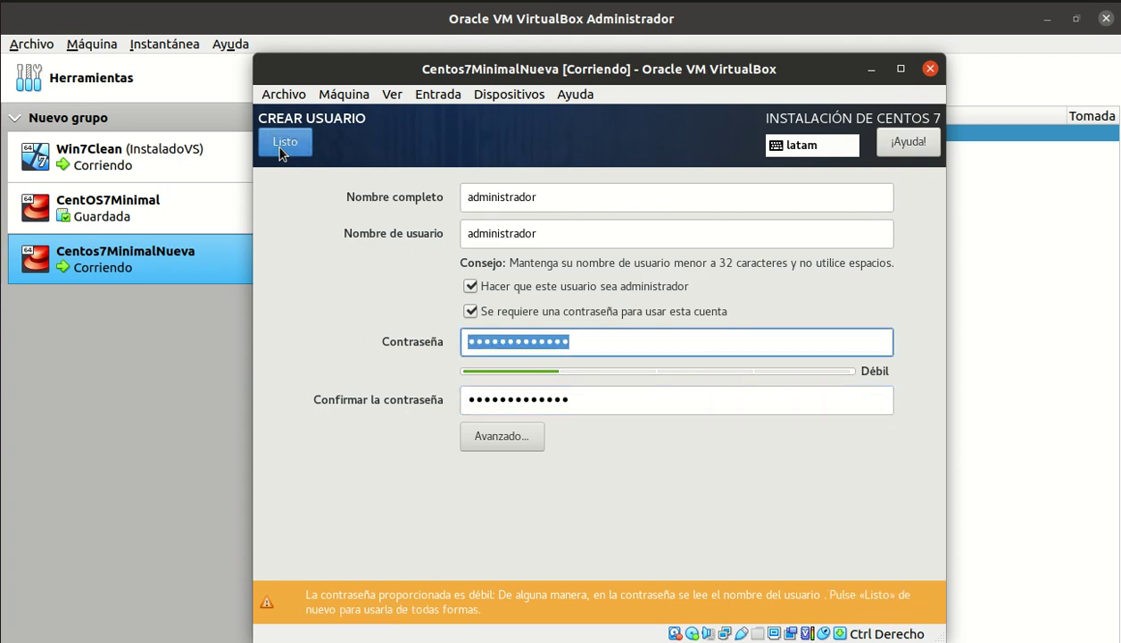
click(280, 150)
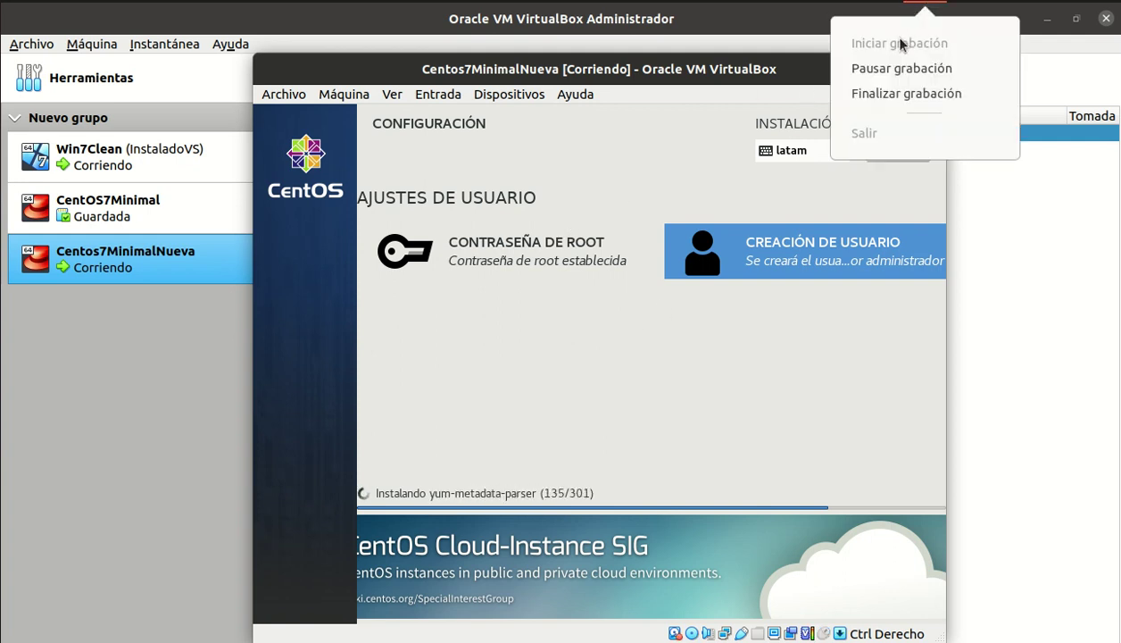
- Reboot the completed installation with Reiniciar to reach the localhost login prompt
click(901, 63)
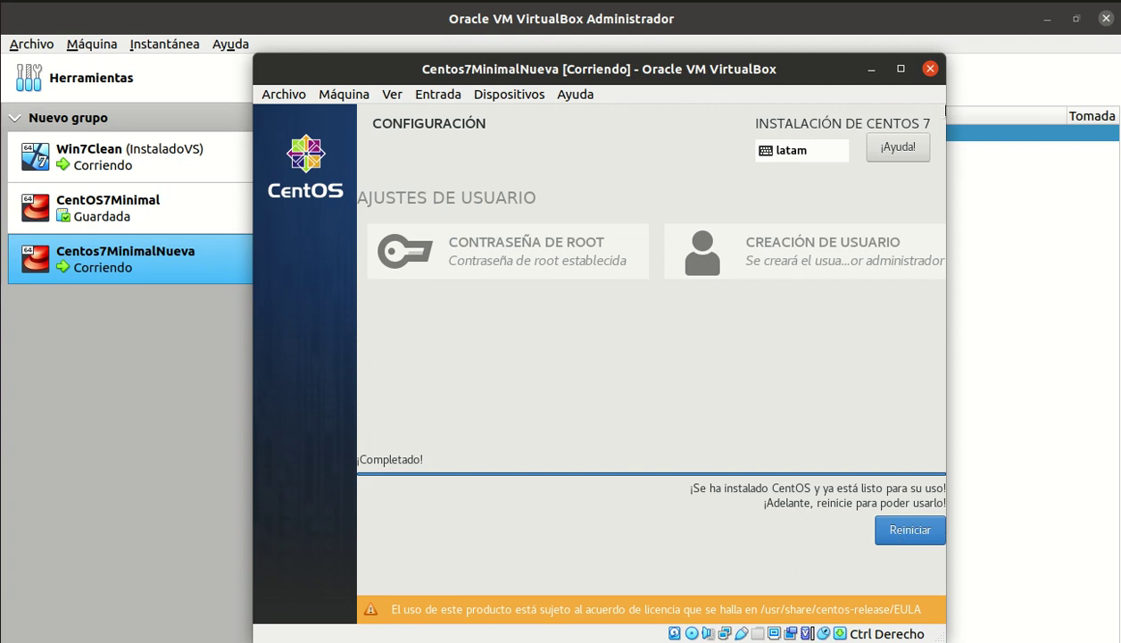
click(910, 531)
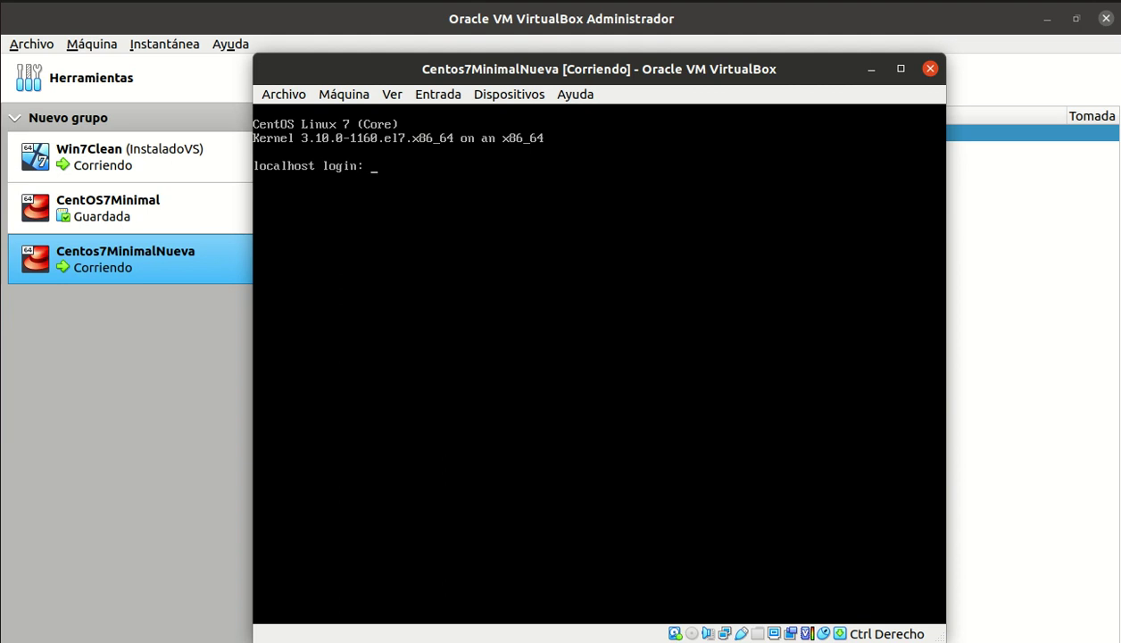
- Enter the username 'administrador' at the localhost login prompt
text(administrador)
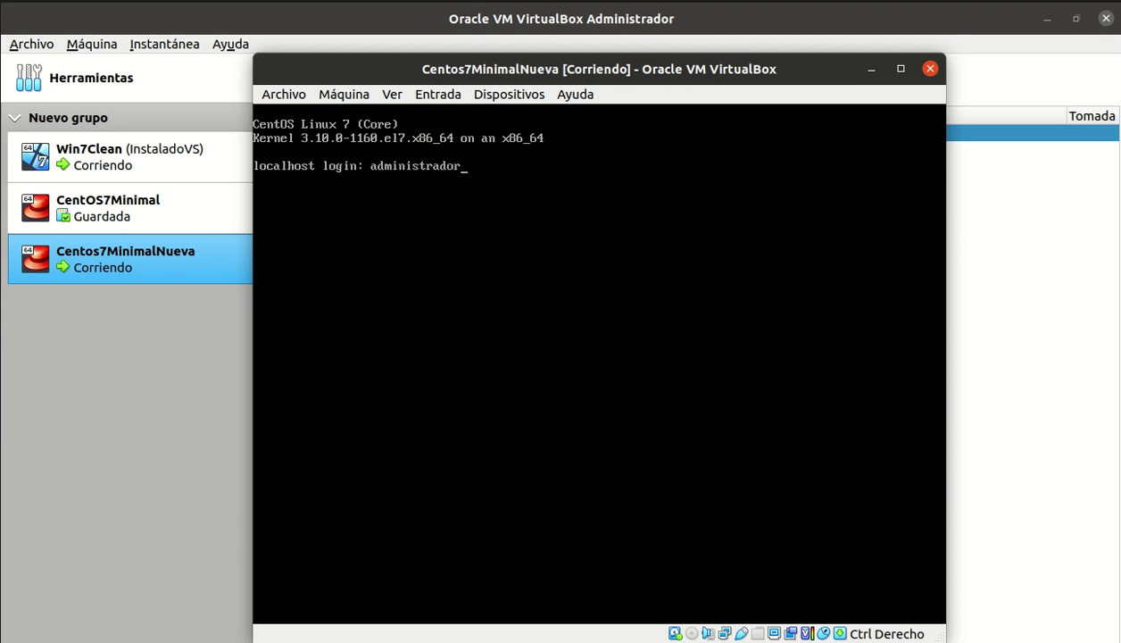
key(Return)
key(Return)
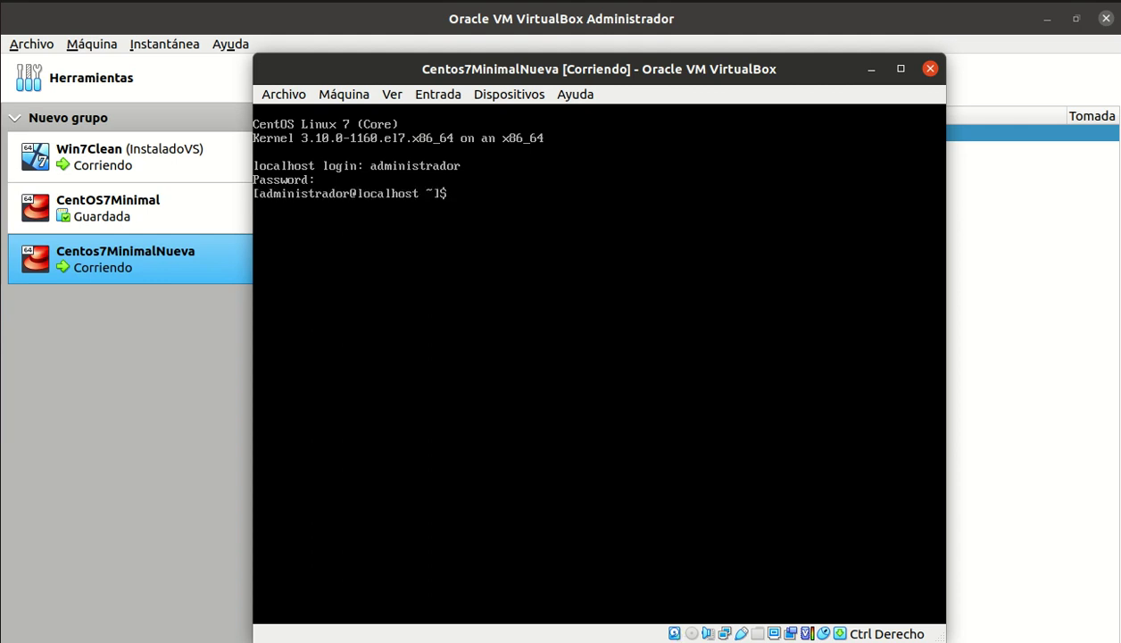